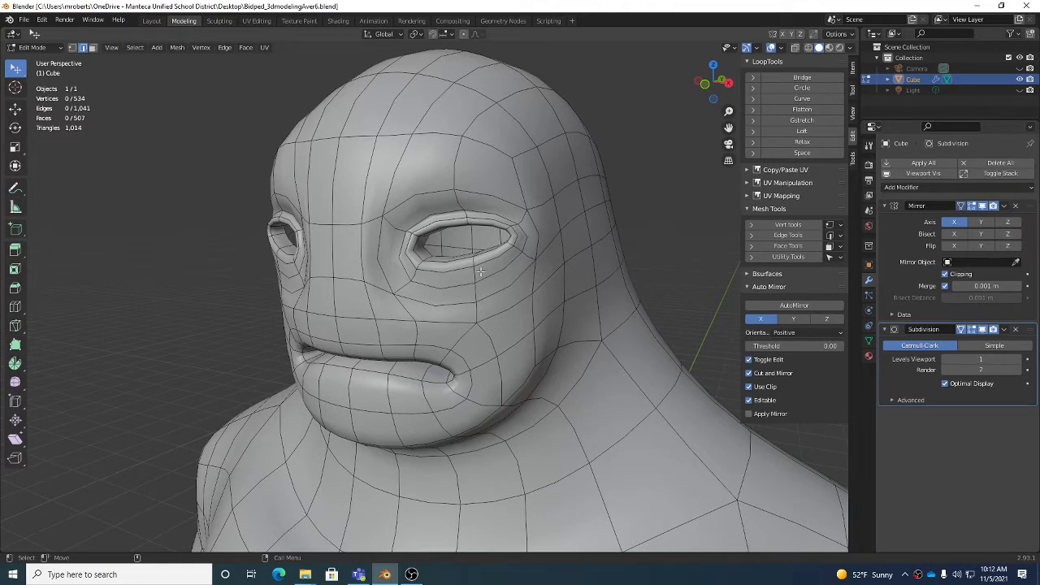
- Add two horizontal loop cuts across the nose bridge between the inner corners of the eyes
{"action": "scroll", "coordinate": [476, 281], "scroll_direction": "down", "scroll_amount": 3}
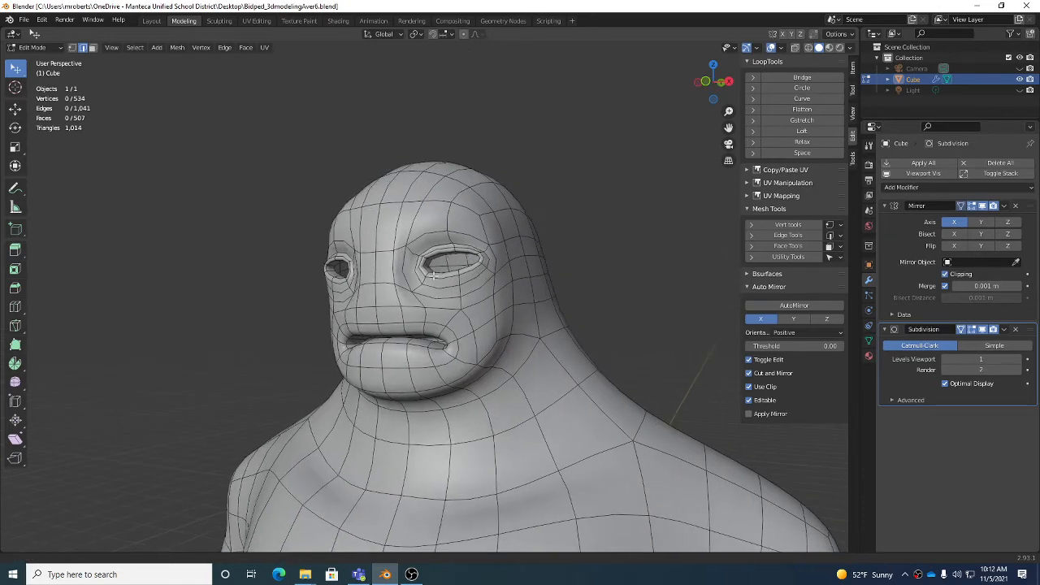
{"action": "scroll", "coordinate": [433, 276], "scroll_direction": "up", "scroll_amount": 3}
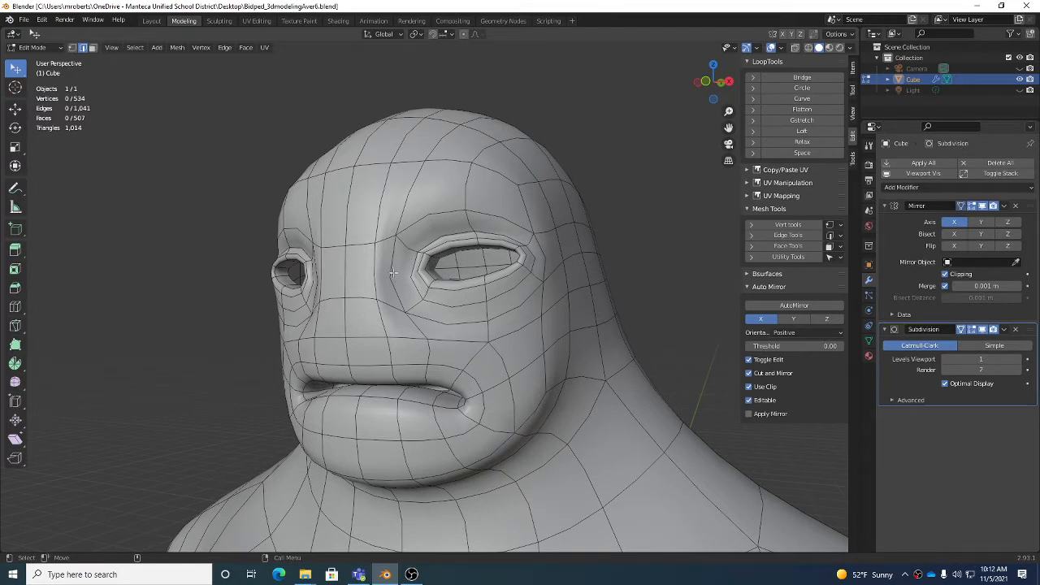
{"action": "key", "text": "ctrl+r"}
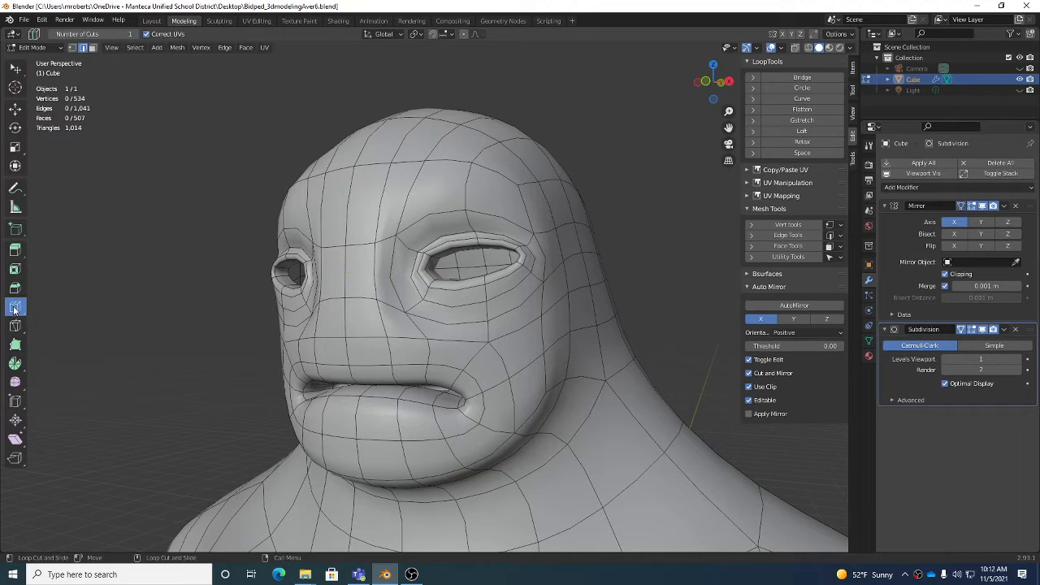
{"action": "middle_click_drag", "start_coordinate": [346, 316], "coordinate": [416, 343]}
{"action": "left_click", "coordinate": [416, 343]}
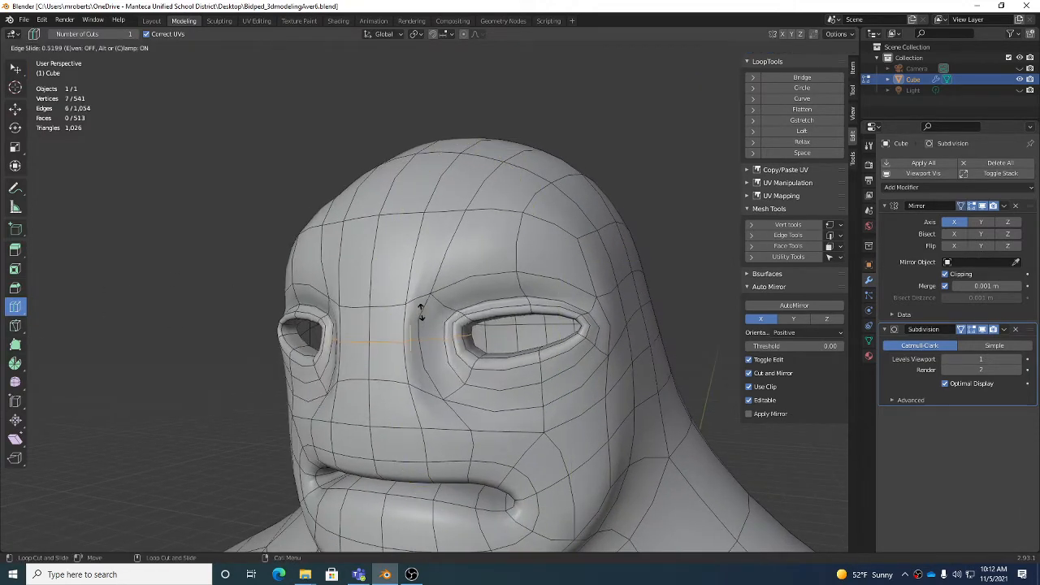
{"action": "left_click_drag", "start_coordinate": [421, 312], "coordinate": [421, 310]}
{"action": "left_click_drag", "start_coordinate": [422, 347], "coordinate": [423, 351]}
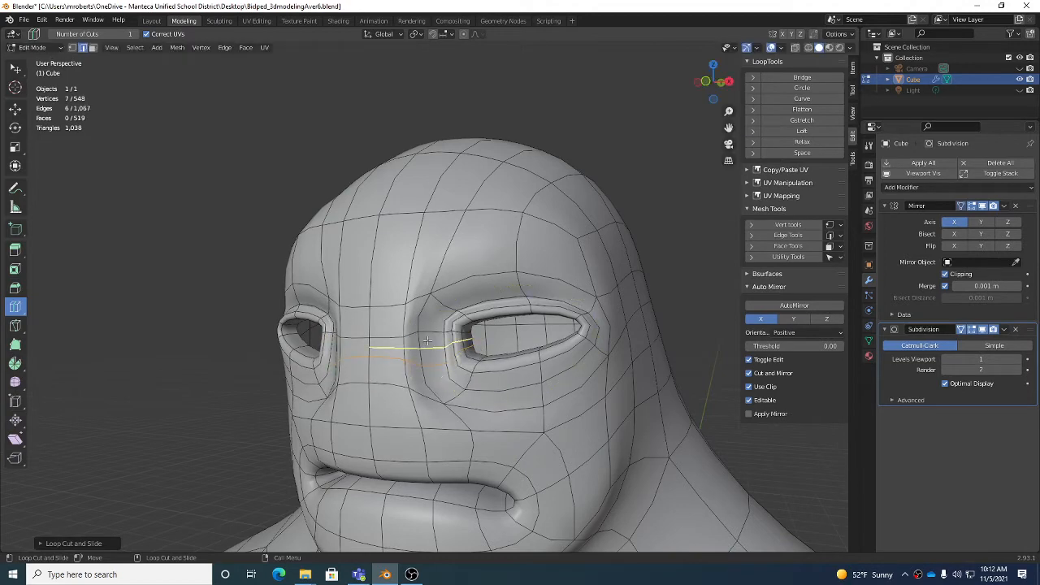
- Space out the horizontal edges along the nose bridge by moving individual edges down toward the upper lip
{"action": "key", "text": "w"}
{"action": "left_click", "coordinate": [427, 331], "text": "alt+shift"}
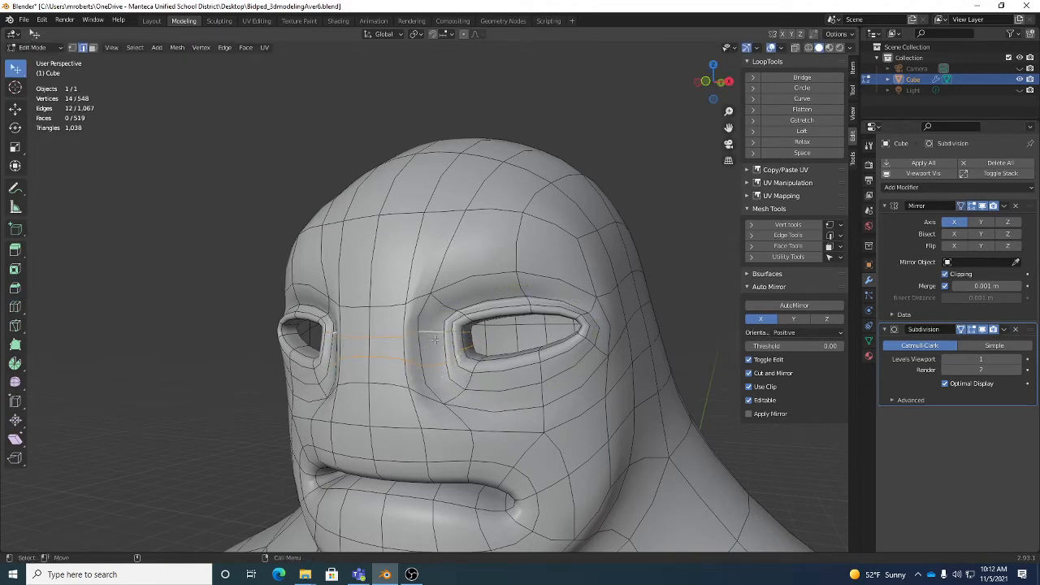
{"action": "middle_click_drag", "start_coordinate": [435, 339], "coordinate": [463, 335]}
{"action": "scroll", "coordinate": [463, 333], "scroll_direction": "up", "scroll_amount": 2}
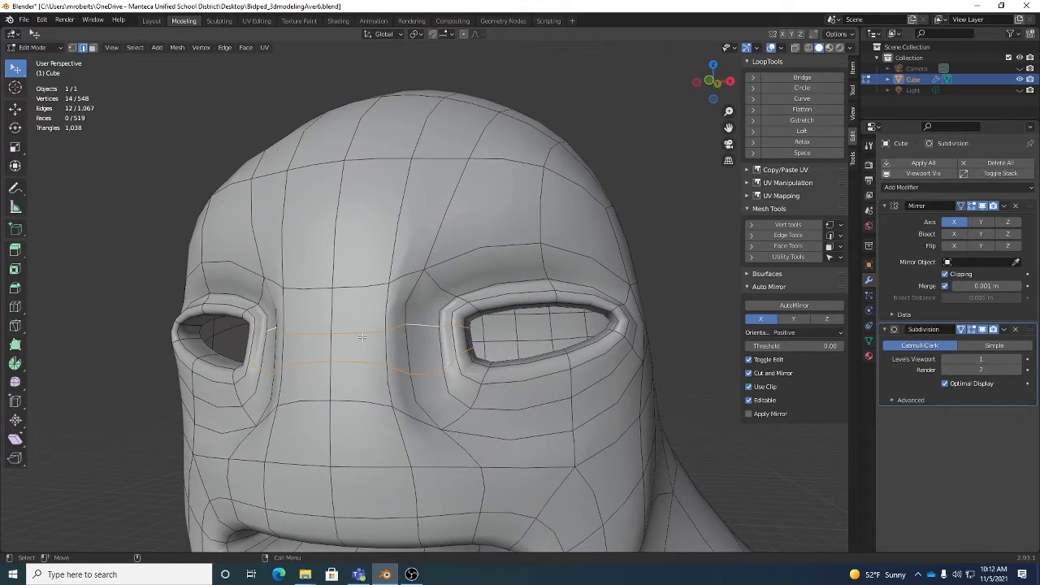
{"action": "left_click_drag", "start_coordinate": [374, 403], "coordinate": [368, 448]}
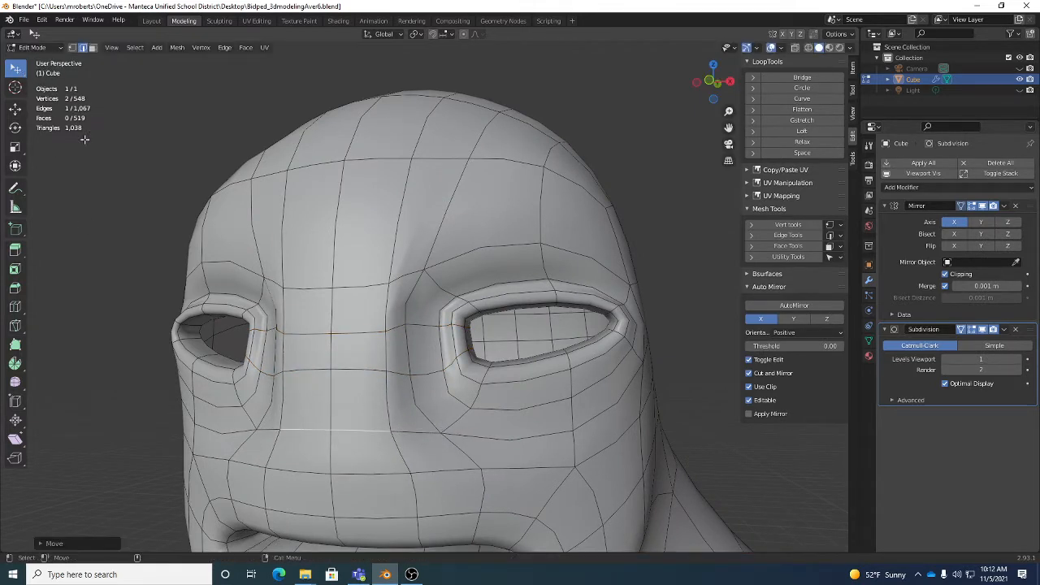
{"action": "left_click_drag", "start_coordinate": [358, 370], "coordinate": [352, 387]}
{"action": "left_click_drag", "start_coordinate": [361, 334], "coordinate": [349, 337]}
{"action": "mouse_move", "coordinate": [364, 290]}
{"action": "left_mouse_down"}
{"action": "mouse_move", "coordinate": [353, 280]}
{"action": "mouse_move", "coordinate": [366, 303]}
{"action": "left_mouse_up"}
{"action": "left_click_drag", "start_coordinate": [389, 403], "coordinate": [382, 405]}
{"action": "left_click_drag", "start_coordinate": [377, 363], "coordinate": [394, 387]}
- Move the upper rim edges at the inner corner of the eye outward to slant the opening
{"action": "scroll", "coordinate": [458, 344], "scroll_direction": "up", "scroll_amount": 5}
{"action": "left_click_drag", "start_coordinate": [460, 340], "coordinate": [439, 364]}
{"action": "left_click", "coordinate": [447, 294]}
{"action": "left_click_drag", "start_coordinate": [447, 294], "coordinate": [473, 313]}
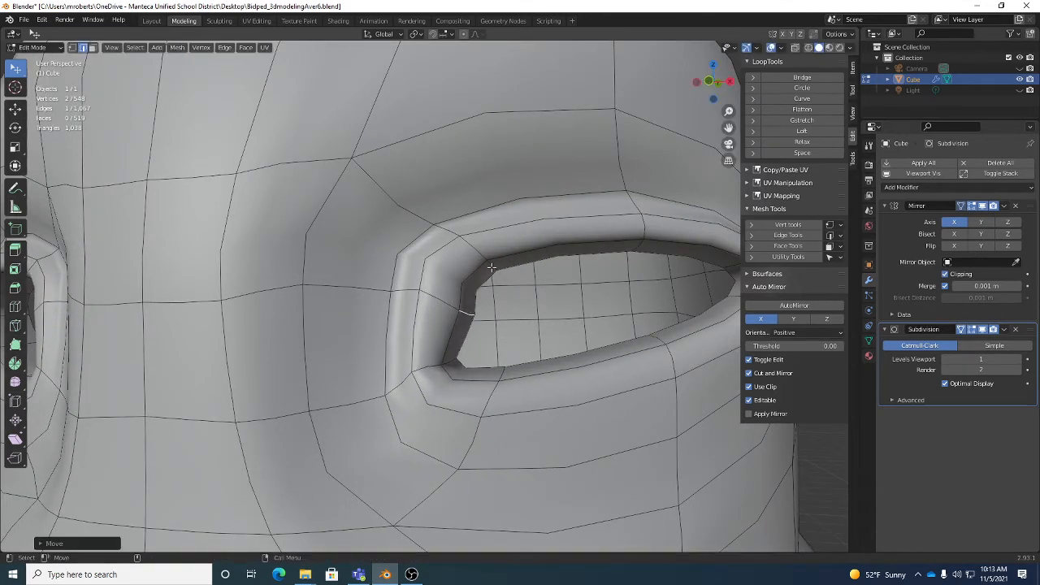
{"action": "left_click_drag", "start_coordinate": [491, 267], "coordinate": [516, 281]}
{"action": "left_click_drag", "start_coordinate": [447, 234], "coordinate": [468, 244]}
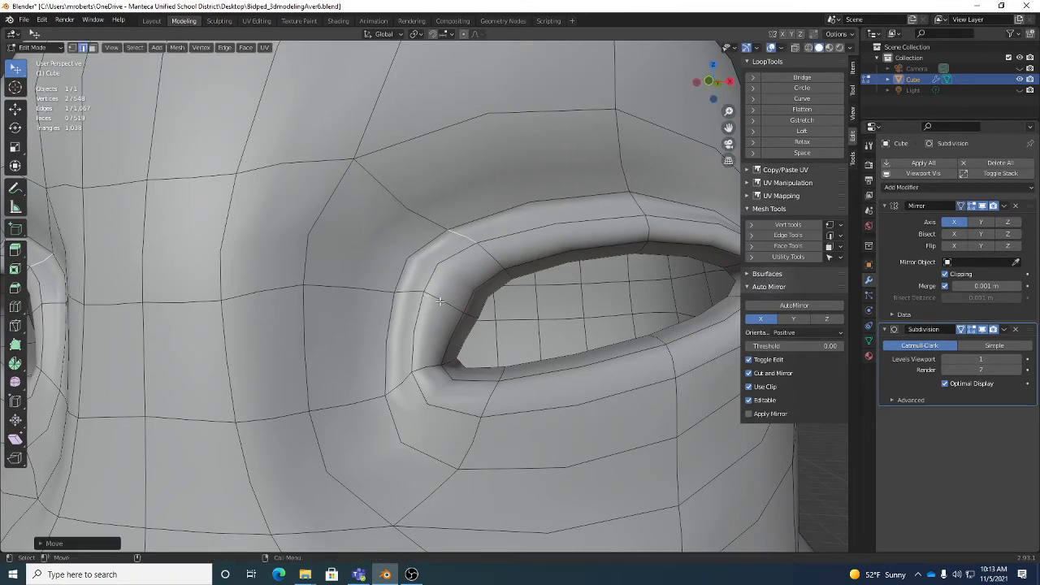
- Reposition the outer eyelid edges and the surrounding loop beside the nose bridge to follow the slanted corner
{"action": "left_click_drag", "start_coordinate": [443, 302], "coordinate": [448, 307]}
{"action": "left_click_drag", "start_coordinate": [398, 383], "coordinate": [394, 379]}
{"action": "left_click_drag", "start_coordinate": [345, 401], "coordinate": [341, 393]}
{"action": "left_click_drag", "start_coordinate": [313, 282], "coordinate": [318, 286]}
{"action": "left_click_drag", "start_coordinate": [314, 254], "coordinate": [329, 265]}
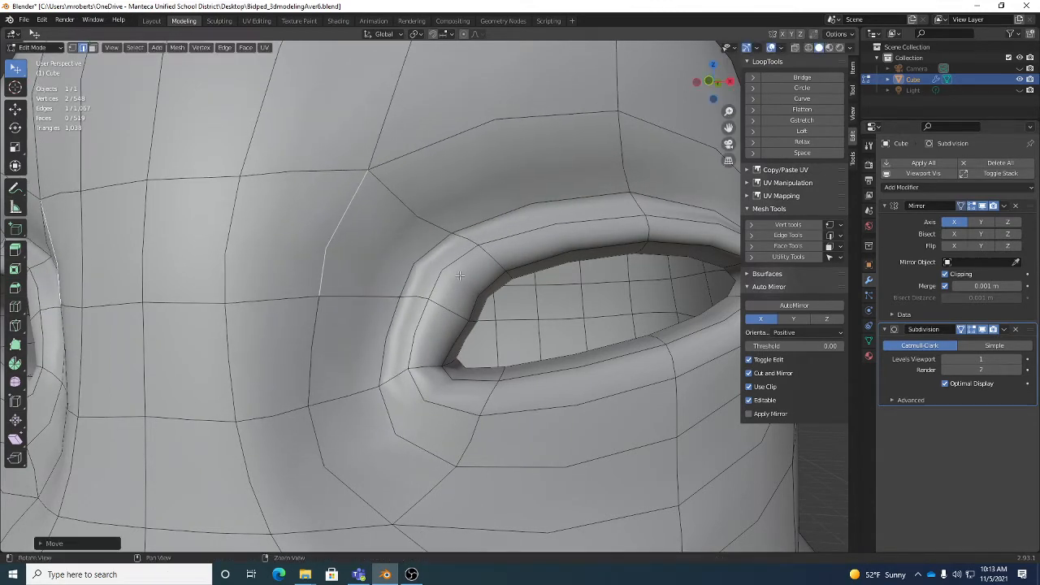
- Even out the edges around the eye and beside the nose bridge from a more frontal view
{"action": "scroll", "coordinate": [460, 276], "scroll_direction": "down", "scroll_amount": 4}
{"action": "middle_click_drag", "start_coordinate": [509, 324], "coordinate": [527, 324]}
{"action": "left_click_drag", "start_coordinate": [475, 334], "coordinate": [487, 334]}
{"action": "mouse_move", "coordinate": [560, 316]}
{"action": "left_mouse_down"}
{"action": "mouse_move", "coordinate": [544, 305]}
{"action": "mouse_move", "coordinate": [540, 315]}
{"action": "left_mouse_up"}
{"action": "key", "text": "1"}
{"action": "key", "text": "2"}
{"action": "left_click_drag", "start_coordinate": [587, 283], "coordinate": [607, 306]}
{"action": "left_click", "coordinate": [602, 343]}
{"action": "middle_click_drag", "start_coordinate": [568, 326], "coordinate": [582, 257]}
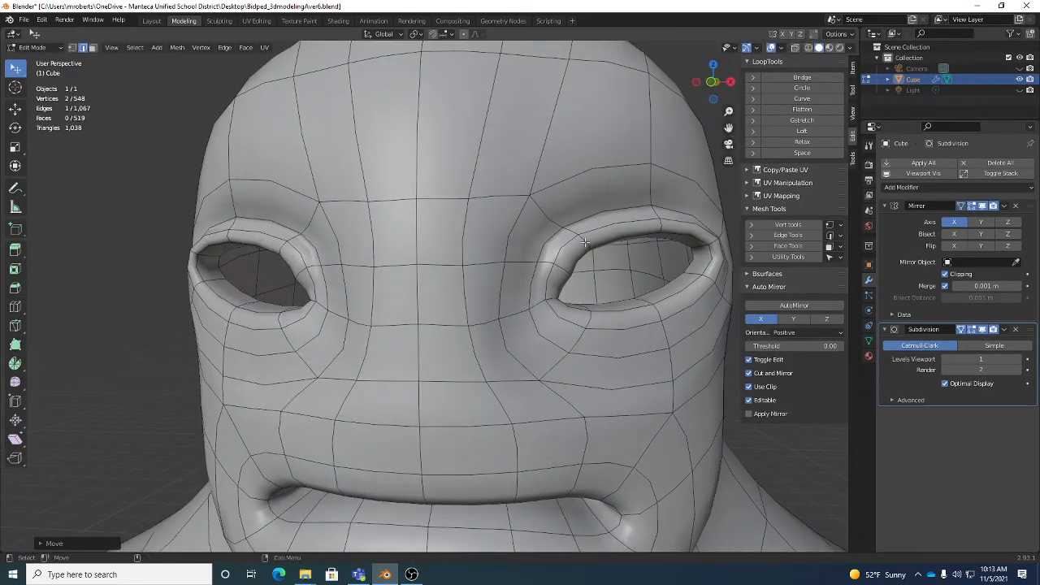
- Shift the upper inner eyelid edges and the edge running to the brow farther away from the nose
{"action": "left_click_drag", "start_coordinate": [585, 242], "coordinate": [601, 247]}
{"action": "left_click_drag", "start_coordinate": [553, 217], "coordinate": [567, 218]}
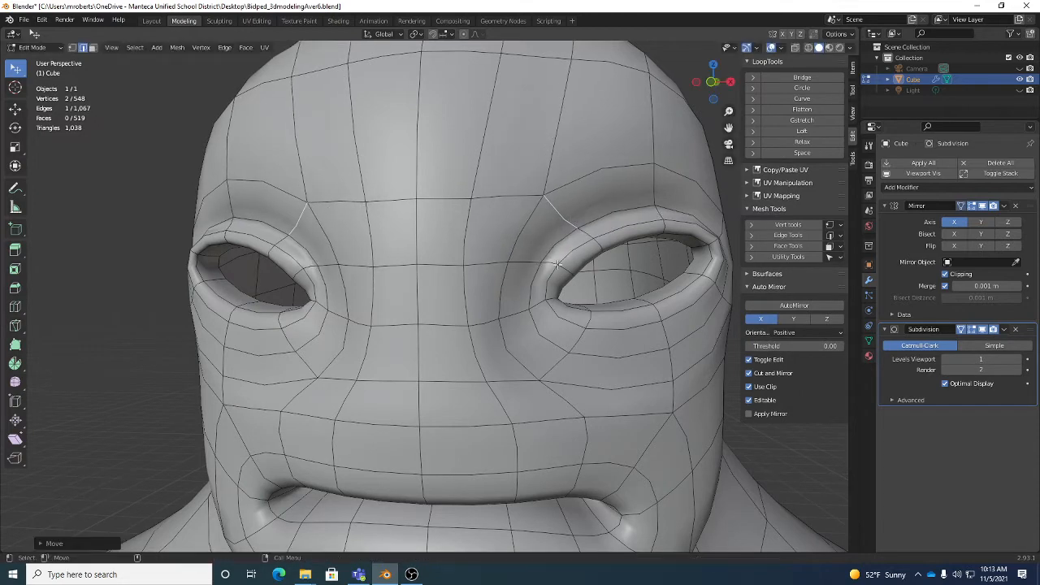
{"action": "left_click_drag", "start_coordinate": [559, 264], "coordinate": [577, 273]}
{"action": "mouse_move", "coordinate": [639, 286]}
{"action": "middle_mouse_down"}
{"action": "mouse_move", "coordinate": [584, 280]}
{"action": "mouse_move", "coordinate": [626, 280]}
{"action": "middle_mouse_up"}
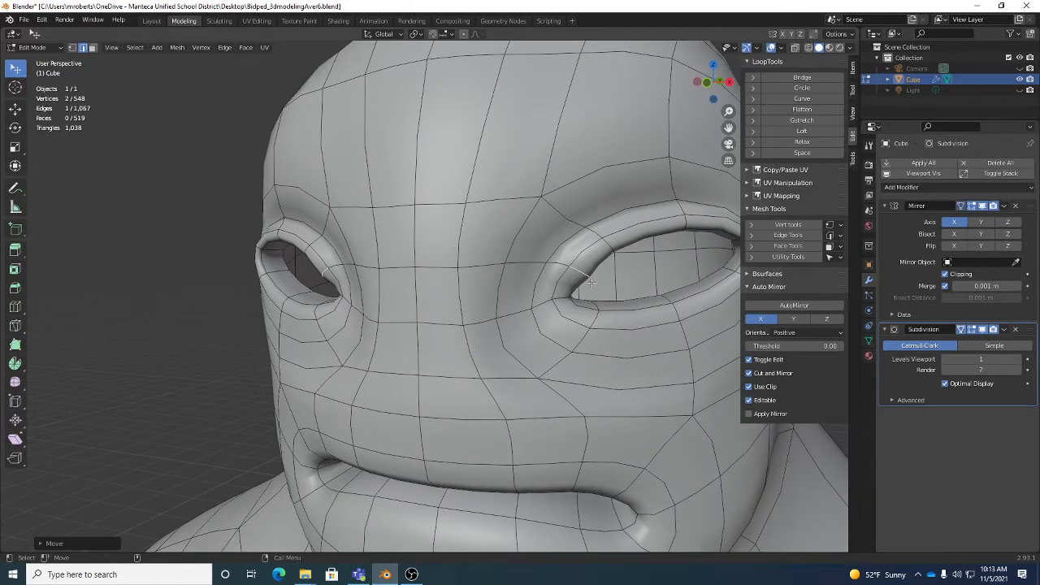
{"action": "middle_click_drag", "start_coordinate": [592, 282], "coordinate": [608, 350]}
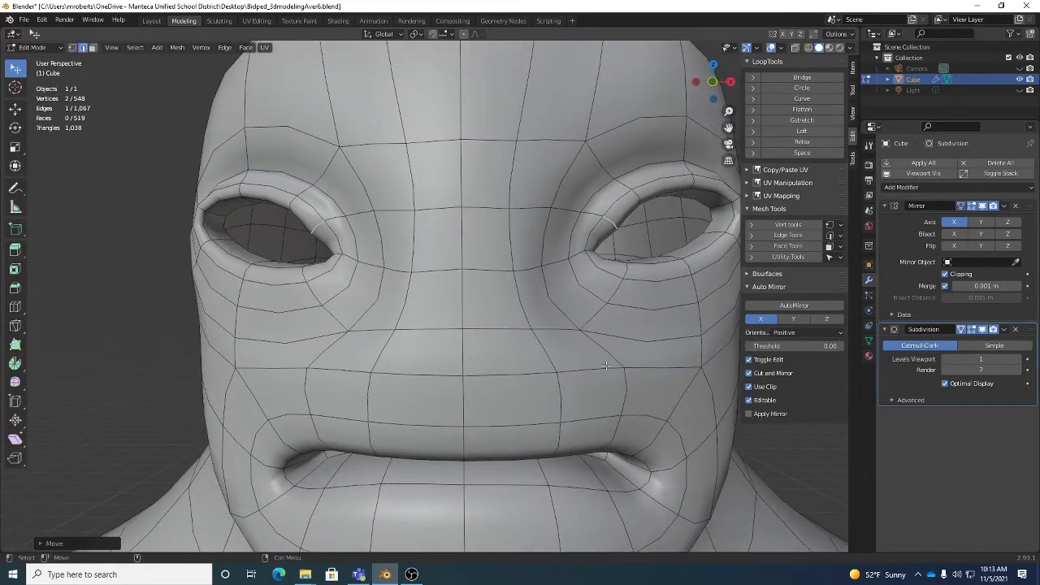
- Reposition the edges between the nose, cheek and upper lip to outline the base of the nose
{"action": "left_click_drag", "start_coordinate": [598, 369], "coordinate": [581, 377]}
{"action": "left_click_drag", "start_coordinate": [600, 419], "coordinate": [587, 418]}
{"action": "middle_click_drag", "start_coordinate": [580, 429], "coordinate": [564, 394]}
{"action": "left_click_drag", "start_coordinate": [556, 452], "coordinate": [540, 449]}
{"action": "left_click_drag", "start_coordinate": [607, 449], "coordinate": [510, 470]}
{"action": "middle_click_drag", "start_coordinate": [631, 341], "coordinate": [608, 372]}
{"action": "mouse_move", "coordinate": [601, 371]}
{"action": "left_mouse_down"}
{"action": "mouse_move", "coordinate": [585, 376]}
{"action": "mouse_move", "coordinate": [607, 377]}
{"action": "left_mouse_up"}
{"action": "middle_click_drag", "start_coordinate": [615, 378], "coordinate": [528, 341]}
{"action": "left_click", "coordinate": [430, 311]}
{"action": "left_click", "coordinate": [434, 354]}
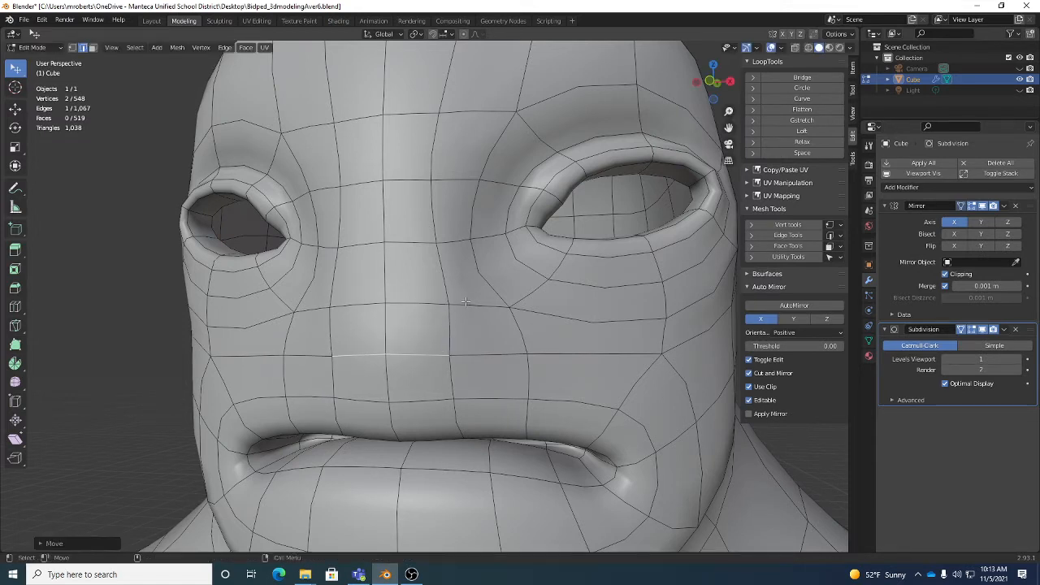
- Clear the selection and circle-select the six nose faces between the eyes and the upper lip in face mode
{"action": "key", "text": "alt+a"}
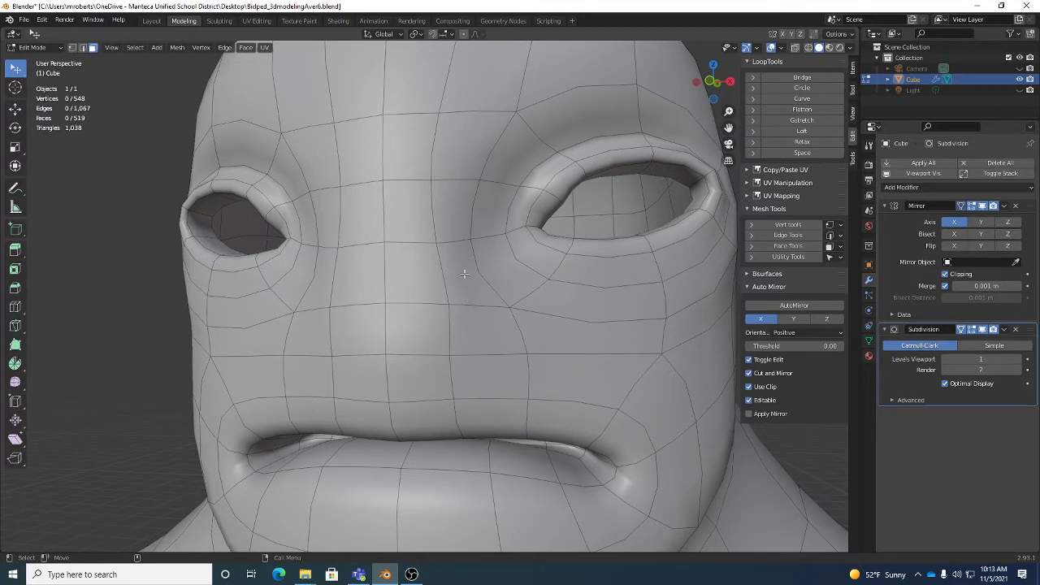
{"action": "key", "text": "c"}
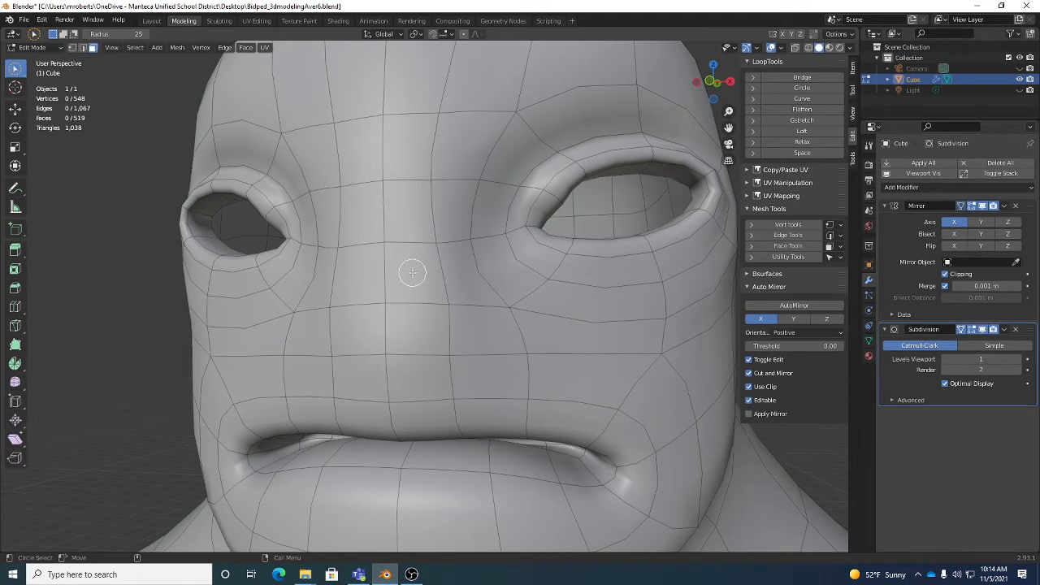
{"action": "mouse_move", "coordinate": [412, 272]}
{"action": "left_mouse_down"}
{"action": "mouse_move", "coordinate": [444, 303]}
{"action": "mouse_move", "coordinate": [438, 362]}
{"action": "left_mouse_up"}
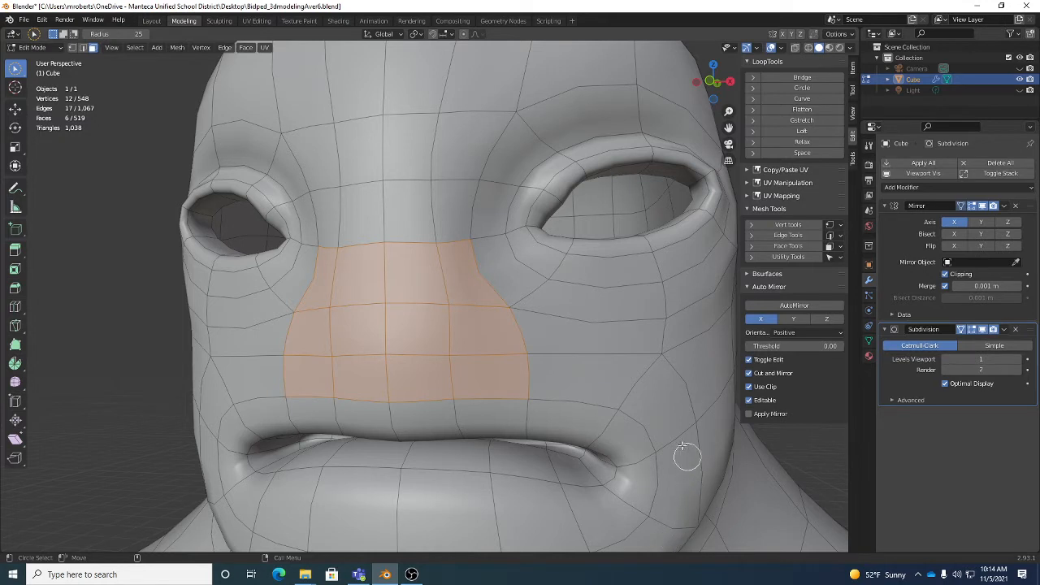
- Select the face loops around the mouth and cheek to examine how the topology flows
{"action": "left_click", "coordinate": [638, 383], "text": "alt"}
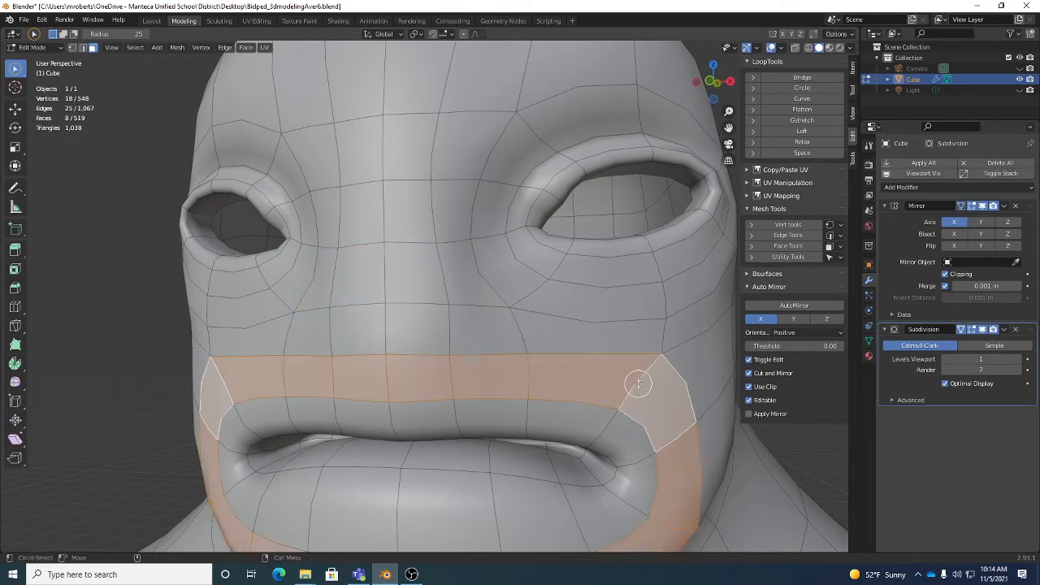
{"action": "left_click", "coordinate": [658, 335], "text": "alt"}
{"action": "left_click", "coordinate": [643, 378], "text": "alt"}
- Reselect the six nose faces and extrude them forward from the face
{"action": "mouse_move", "coordinate": [495, 371]}
{"action": "left_mouse_down"}
{"action": "mouse_move", "coordinate": [425, 371]}
{"action": "mouse_move", "coordinate": [445, 279]}
{"action": "mouse_move", "coordinate": [434, 291]}
{"action": "left_mouse_up"}
{"action": "key", "text": "Escape"}
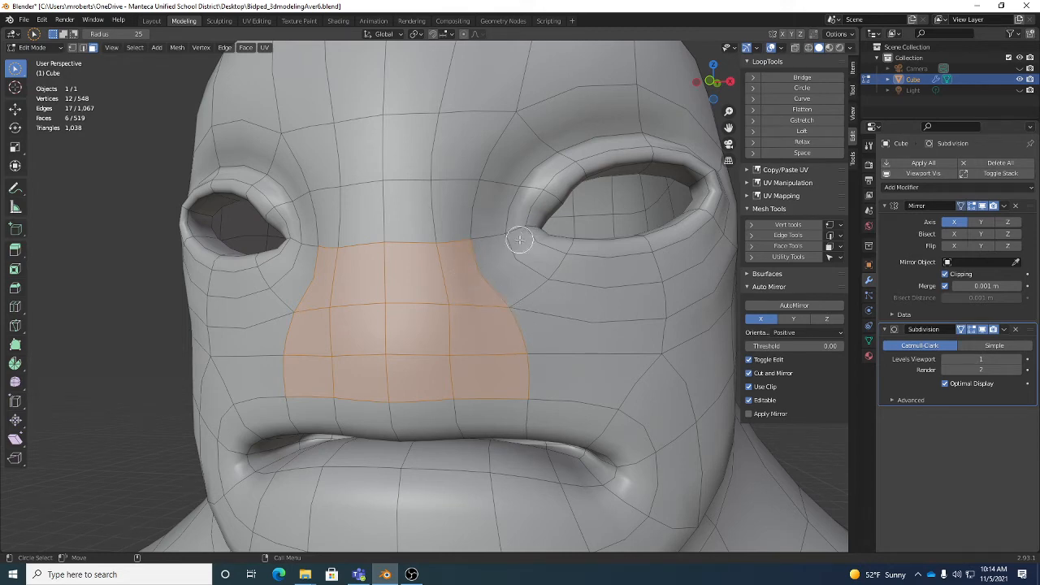
{"action": "middle_click_drag", "start_coordinate": [534, 362], "coordinate": [476, 371]}
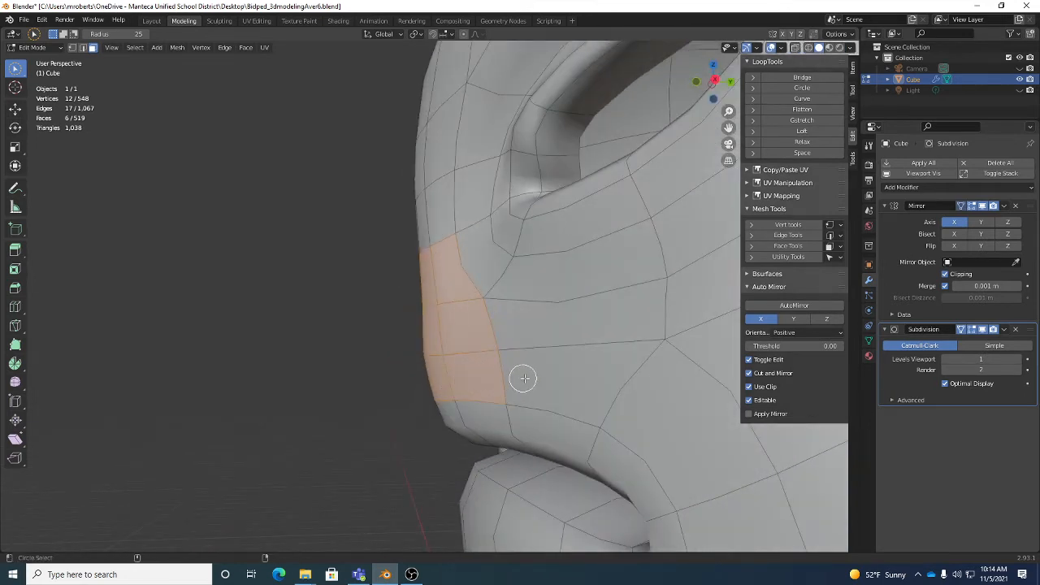
{"action": "key", "text": "e"}
{"action": "middle_click_drag", "start_coordinate": [595, 372], "coordinate": [584, 366]}
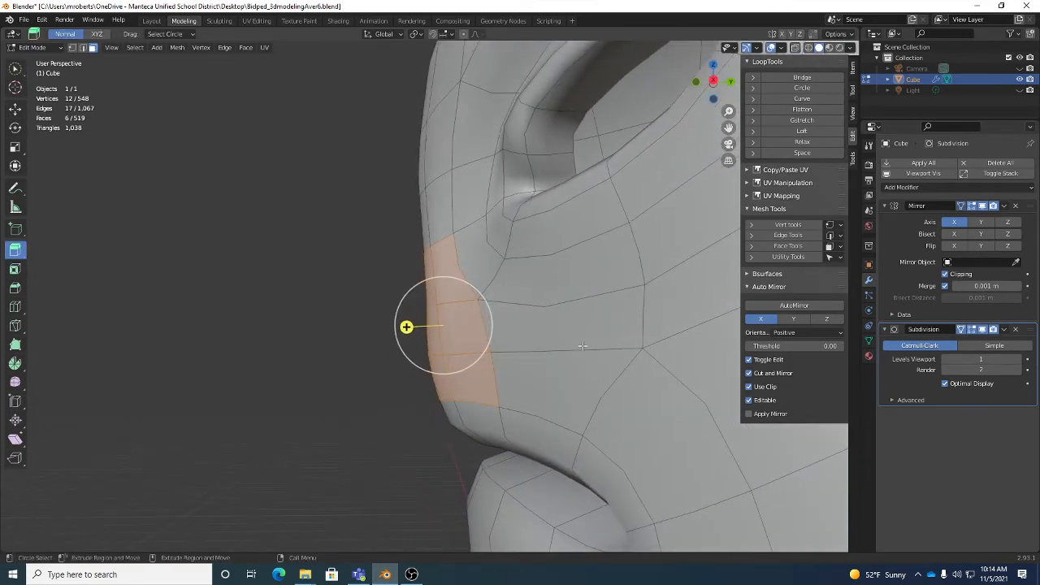
{"action": "key", "text": "e"}
{"action": "left_click", "coordinate": [485, 358]}
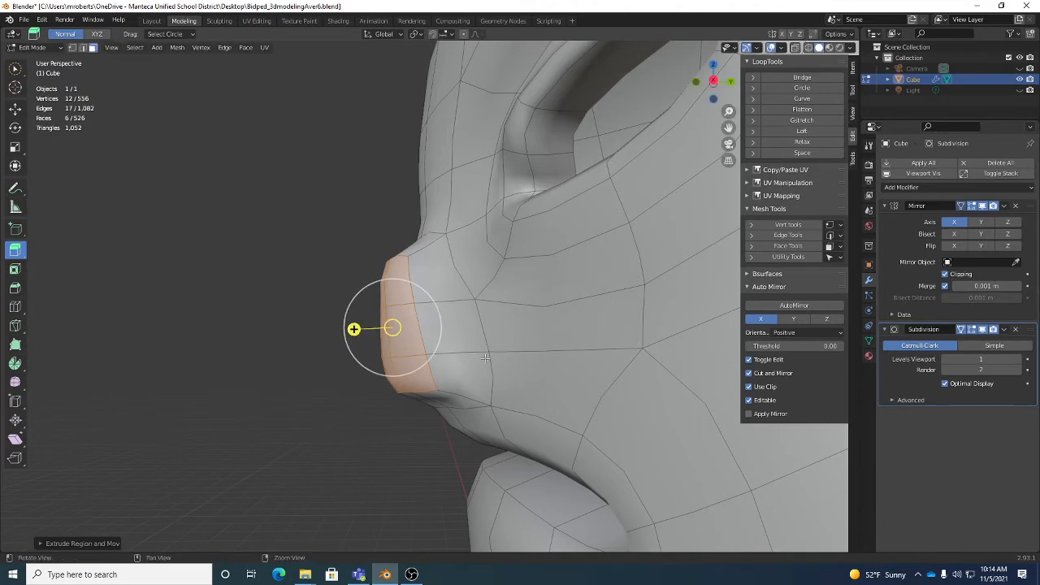
- Smooth the transition from the bridge into the extruded nose by moving the geometry at the nose's upper end
{"action": "middle_click_drag", "start_coordinate": [485, 358], "coordinate": [581, 356]}
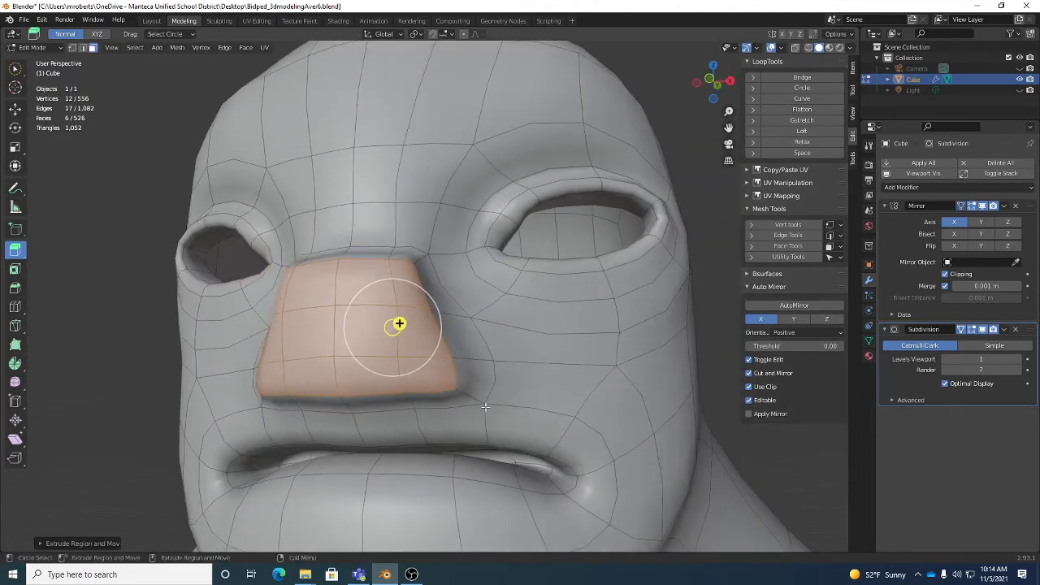
{"action": "key", "text": "w"}
{"action": "key", "text": "w"}
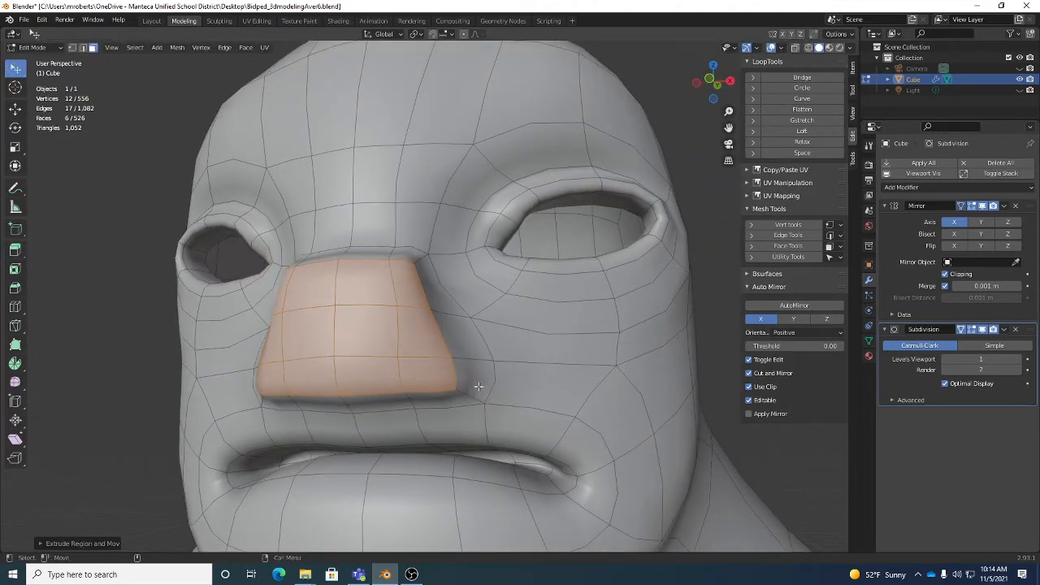
{"action": "left_click", "coordinate": [479, 382]}
{"action": "middle_click_drag", "start_coordinate": [472, 376], "coordinate": [391, 239]}
{"action": "left_click", "coordinate": [391, 232]}
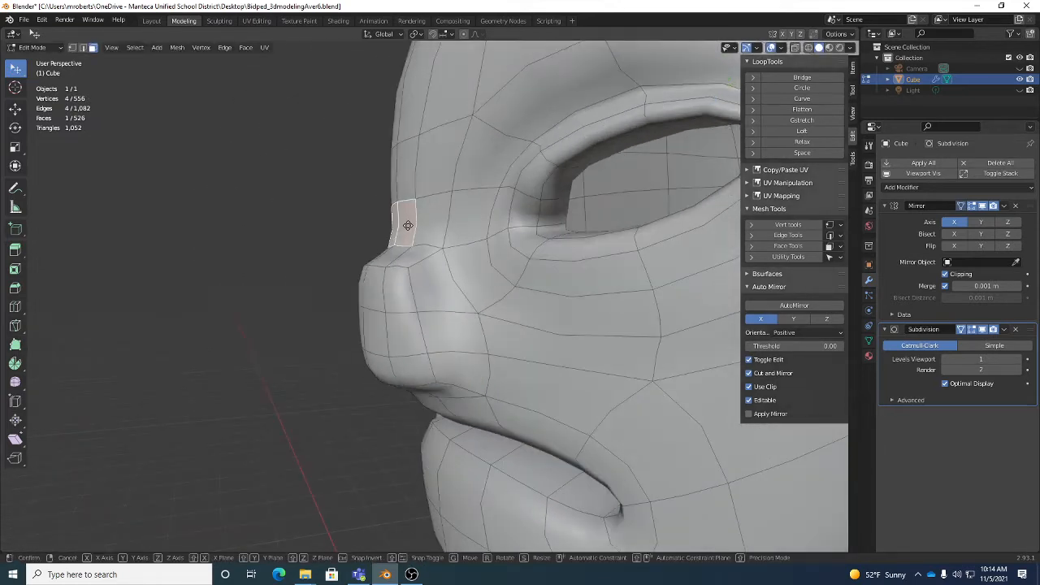
{"action": "key", "text": "2"}
{"action": "left_click", "coordinate": [386, 265]}
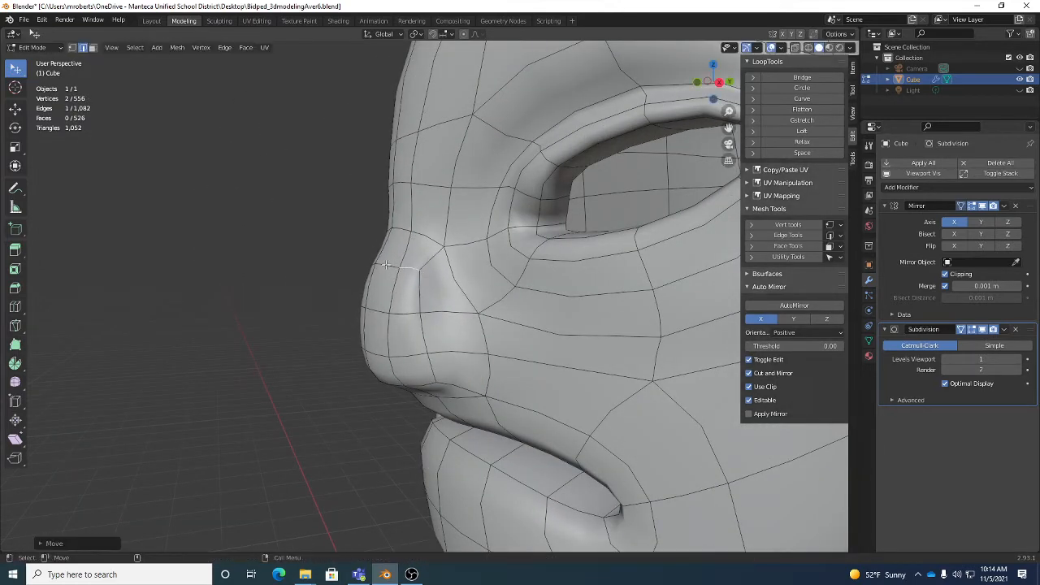
- Narrow the nose by moving its ridge, tip and base-corner edges, and adjust the adjacent cheek edges
{"action": "middle_click_drag", "start_coordinate": [387, 265], "coordinate": [430, 277]}
{"action": "key", "text": "g"}
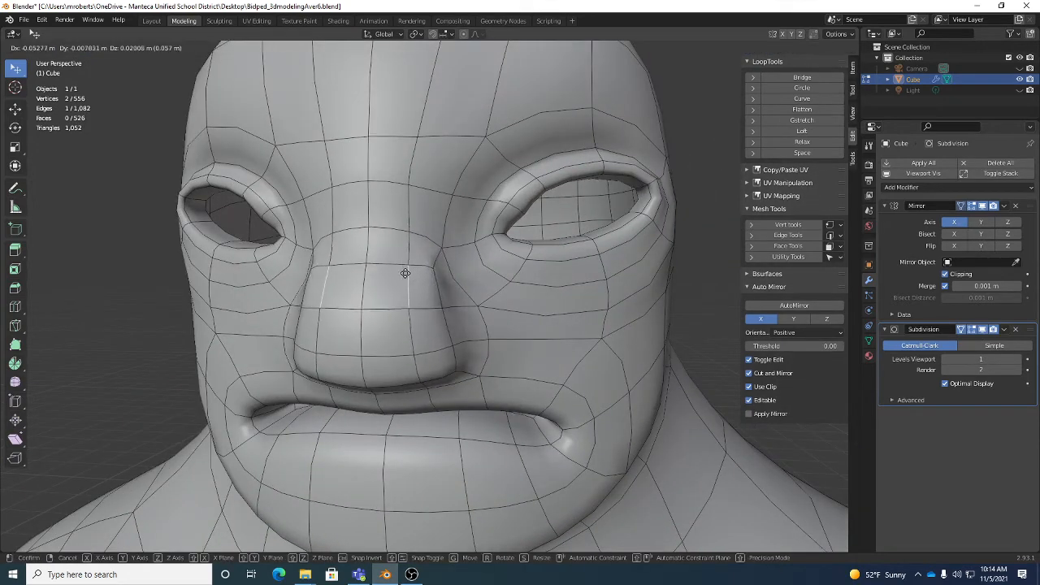
{"action": "left_click", "coordinate": [404, 273]}
{"action": "middle_click_drag", "start_coordinate": [453, 317], "coordinate": [477, 346]}
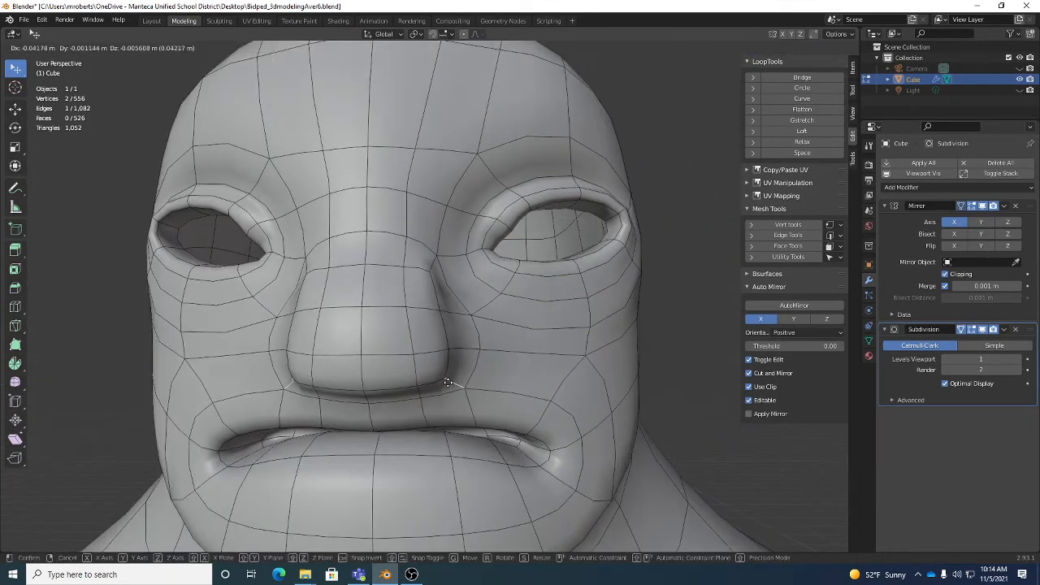
{"action": "left_click", "coordinate": [413, 369]}
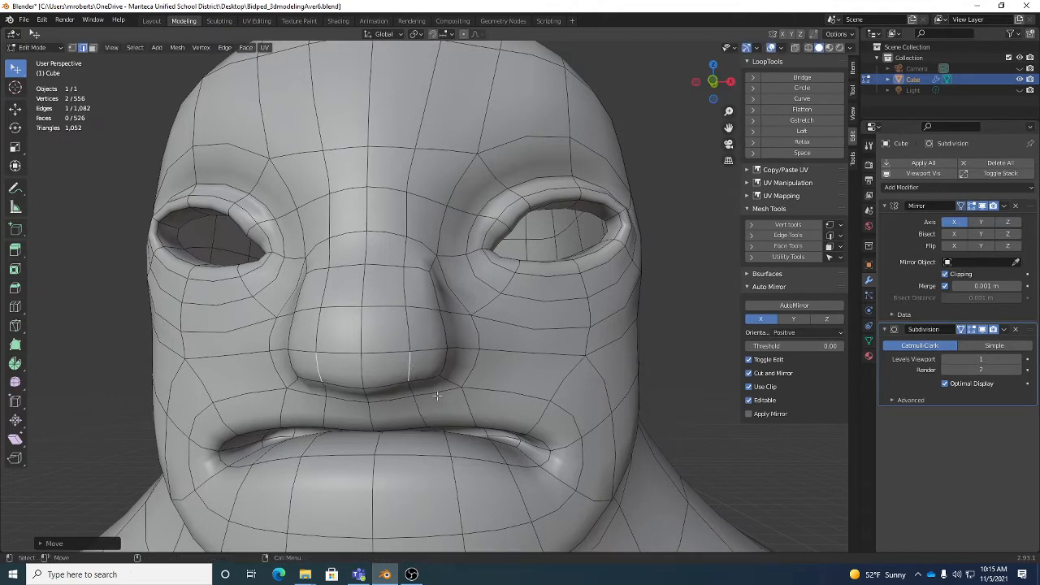
{"action": "left_click", "coordinate": [376, 385]}
{"action": "mouse_move", "coordinate": [377, 384]}
{"action": "left_mouse_down"}
{"action": "mouse_move", "coordinate": [377, 375]}
{"action": "mouse_move", "coordinate": [396, 387]}
{"action": "left_mouse_up"}
{"action": "left_click_drag", "start_coordinate": [476, 368], "coordinate": [471, 361]}
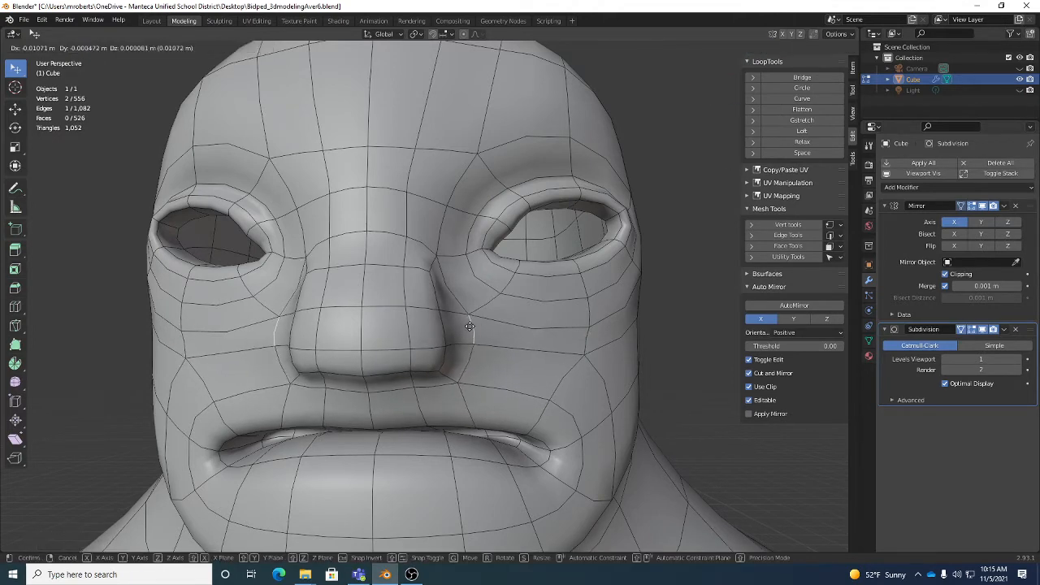
- Refine the nose profile by moving the edges along its upper side and underside
{"action": "middle_click_drag", "start_coordinate": [470, 361], "coordinate": [402, 268]}
{"action": "left_click_drag", "start_coordinate": [406, 267], "coordinate": [415, 265]}
{"action": "left_click_drag", "start_coordinate": [434, 286], "coordinate": [443, 287]}
{"action": "middle_click_drag", "start_coordinate": [411, 351], "coordinate": [409, 317]}
{"action": "left_click_drag", "start_coordinate": [429, 383], "coordinate": [452, 354]}
{"action": "middle_click_drag", "start_coordinate": [414, 359], "coordinate": [522, 368]}
{"action": "left_click_drag", "start_coordinate": [452, 365], "coordinate": [414, 362]}
- Add a loop cut around the lips, encircling the mouth opening
{"action": "middle_click_drag", "start_coordinate": [508, 390], "coordinate": [470, 403]}
{"action": "scroll", "coordinate": [470, 403], "scroll_direction": "down", "scroll_amount": 3}
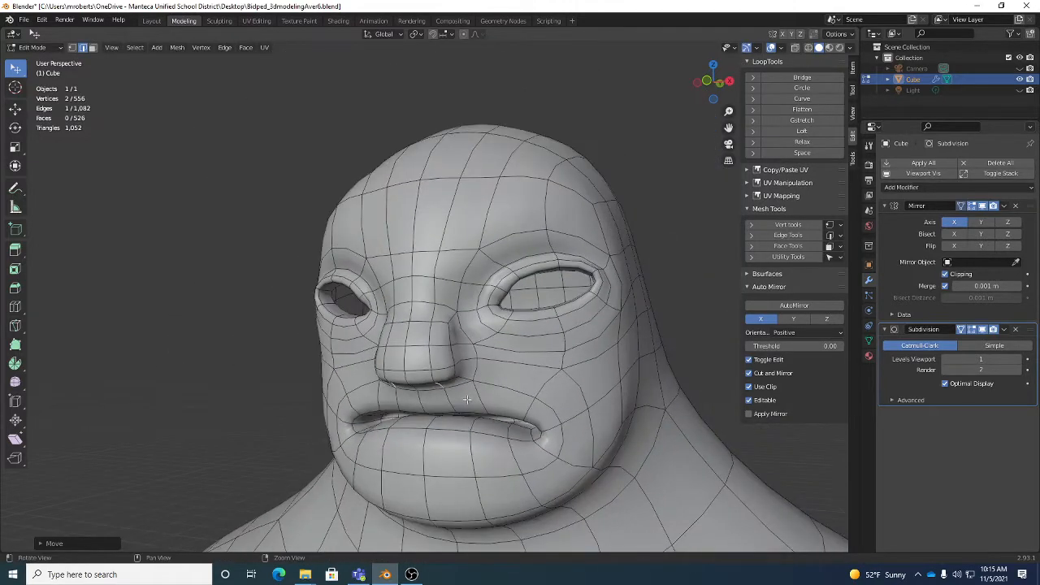
{"action": "key", "text": "ctrl+r"}
{"action": "left_click", "coordinate": [485, 400]}
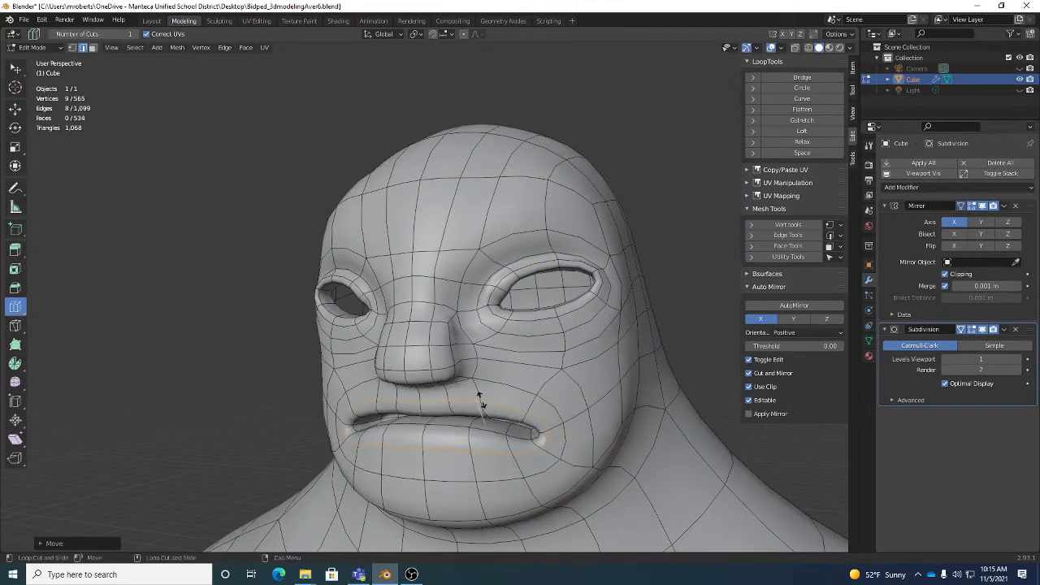
{"action": "middle_click_drag", "start_coordinate": [504, 406], "coordinate": [544, 428]}
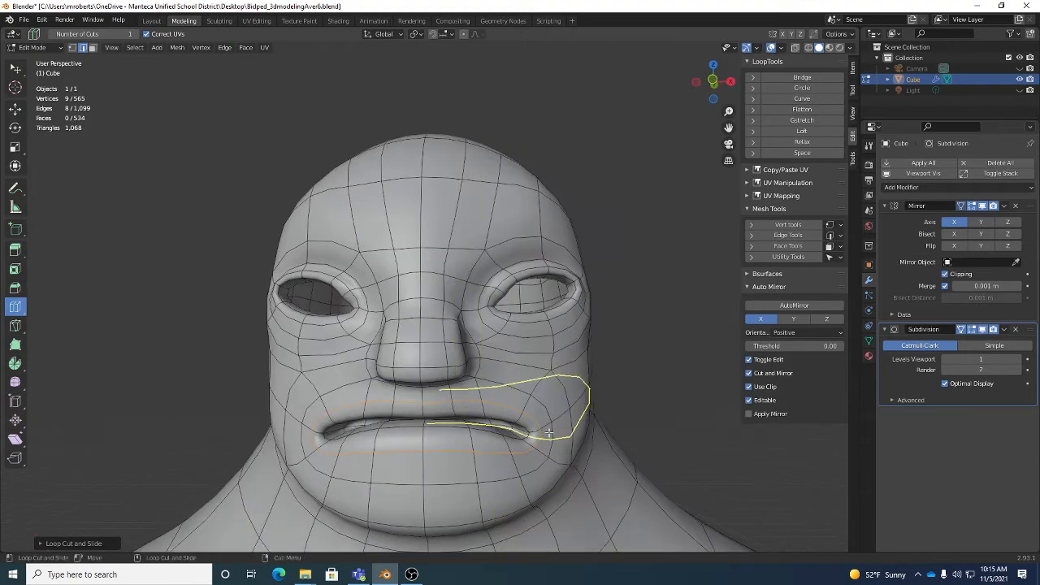
- Rotate the edge between the side of the nose and the inner eye corner clockwise twice
{"action": "key", "text": "w"}
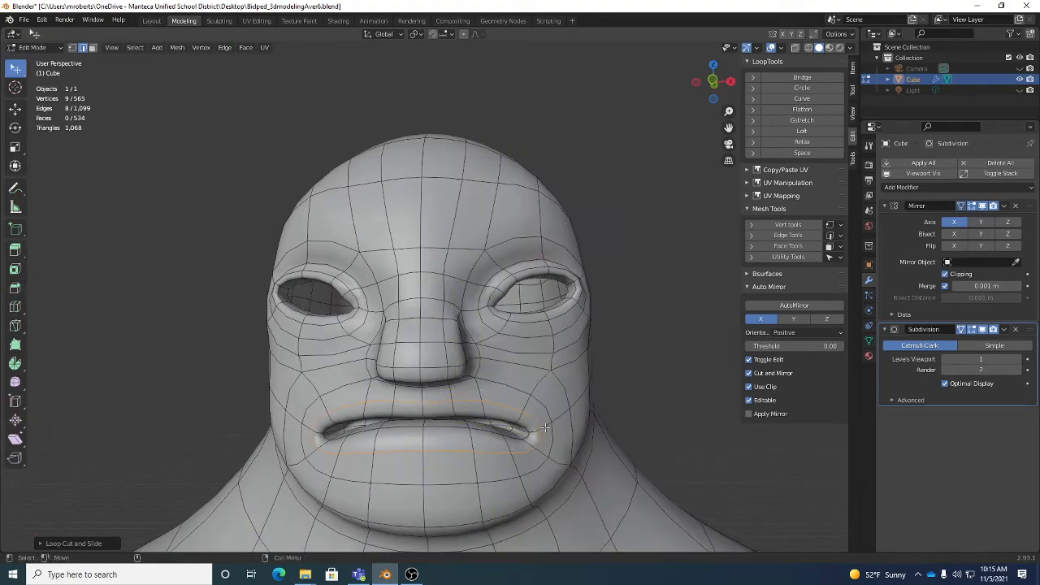
{"action": "middle_click_drag", "start_coordinate": [545, 429], "coordinate": [447, 332]}
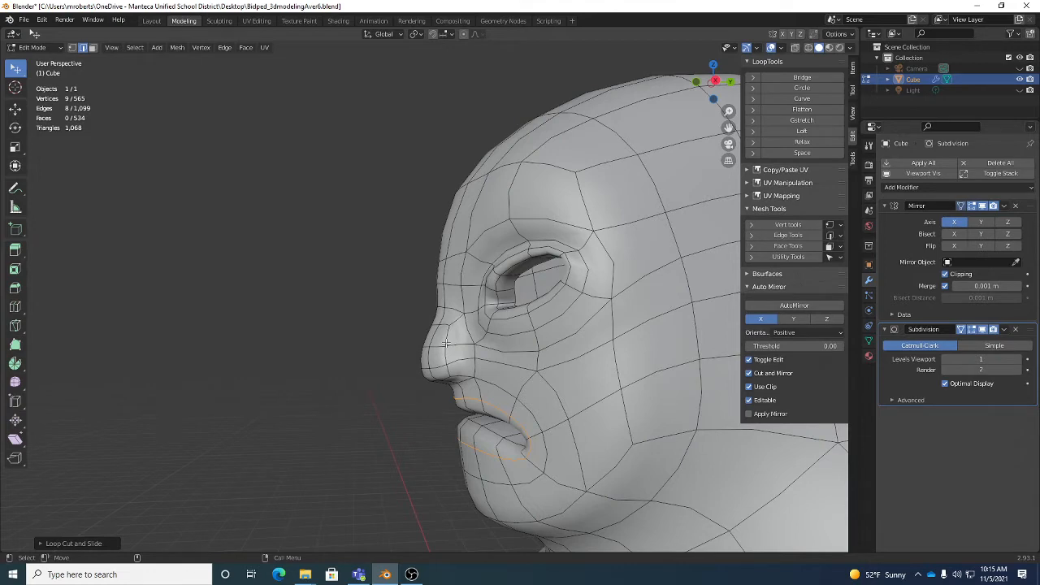
{"action": "mouse_move", "coordinate": [446, 342]}
{"action": "middle_mouse_down"}
{"action": "mouse_move", "coordinate": [487, 345]}
{"action": "mouse_move", "coordinate": [445, 343]}
{"action": "middle_mouse_up"}
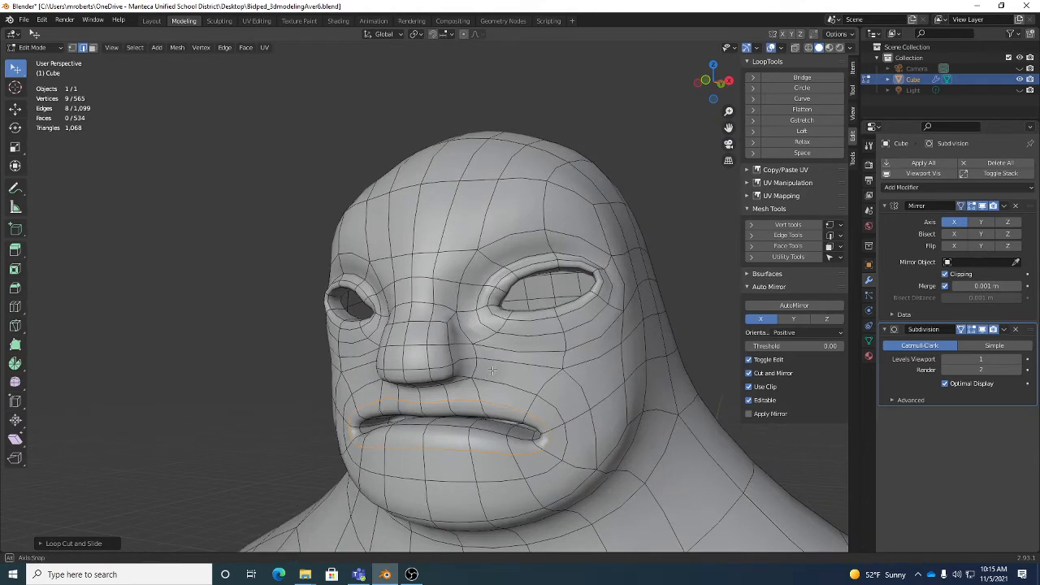
{"action": "middle_click_drag", "start_coordinate": [485, 374], "coordinate": [475, 351]}
{"action": "scroll", "coordinate": [475, 351], "scroll_direction": "up", "scroll_amount": 2}
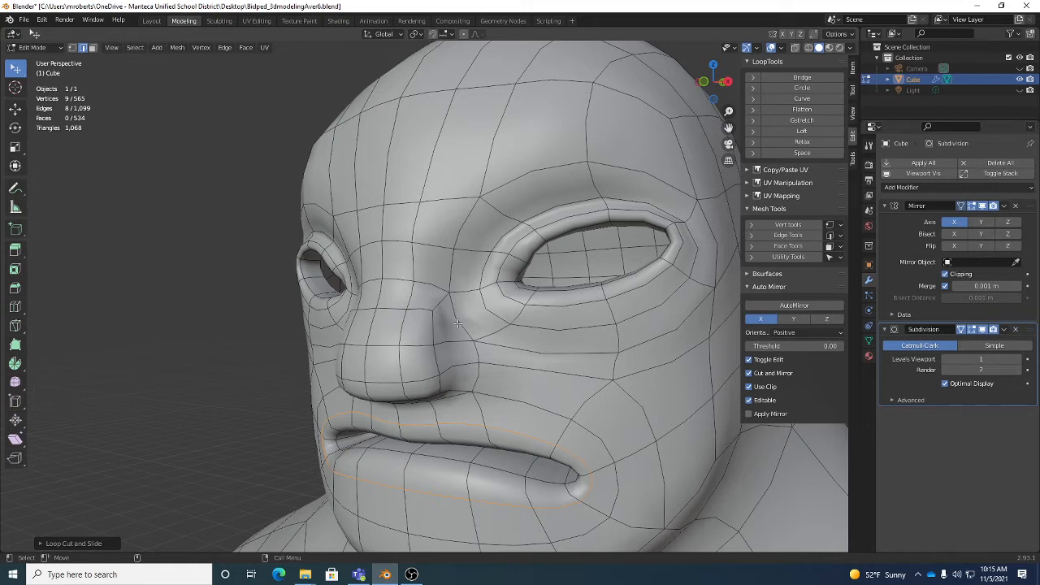
{"action": "left_click", "coordinate": [460, 323]}
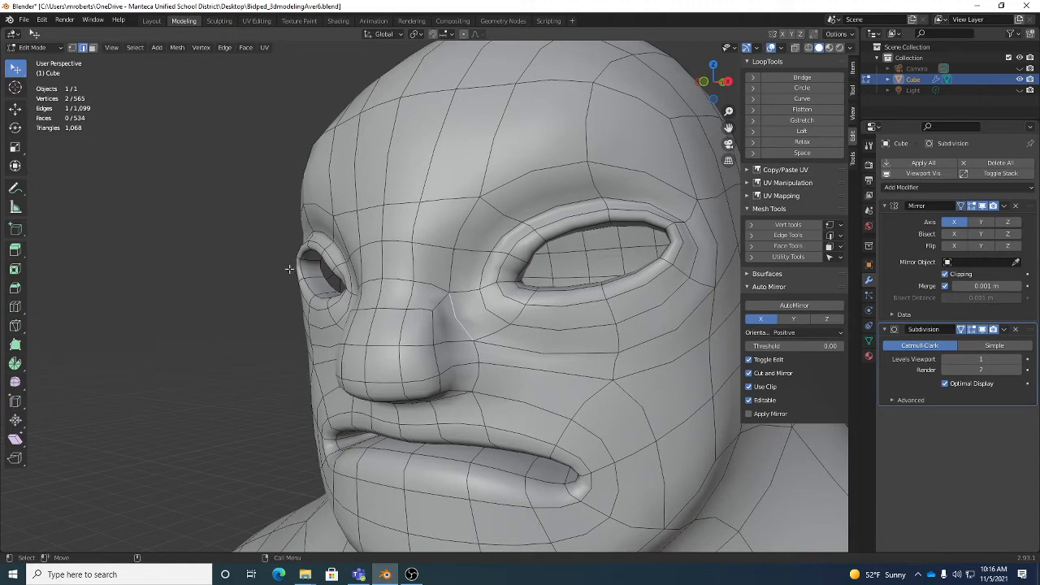
{"action": "right_click", "coordinate": [228, 218]}
{"action": "mouse_move", "coordinate": [229, 218]}
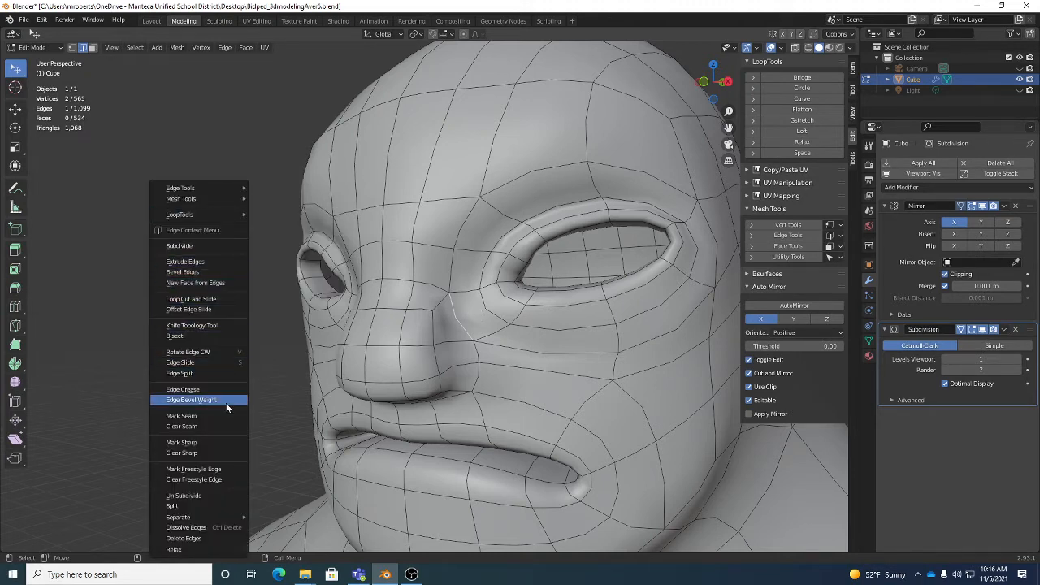
{"action": "left_click", "coordinate": [202, 354]}
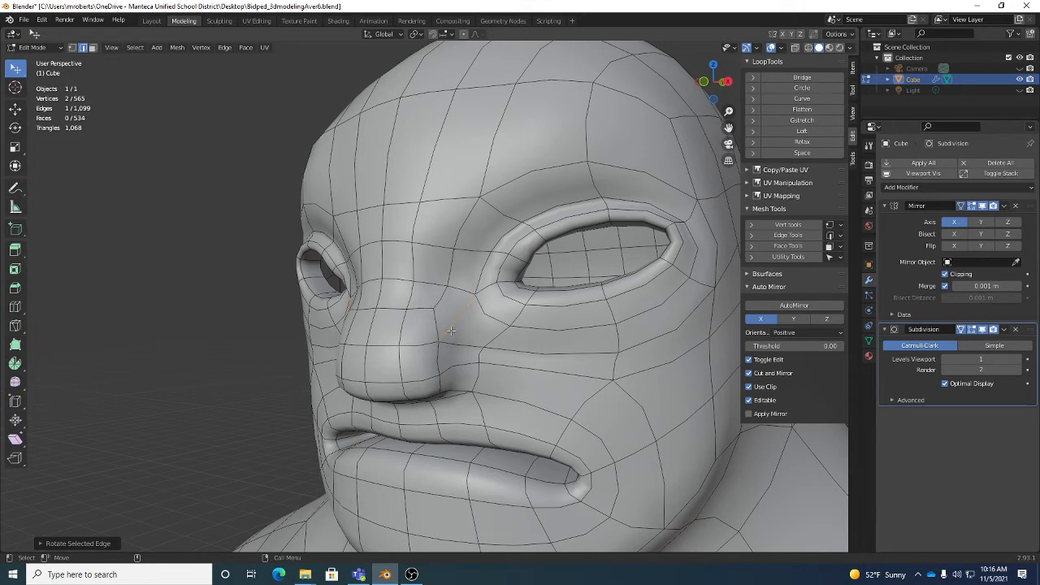
{"action": "right_click", "coordinate": [213, 265]}
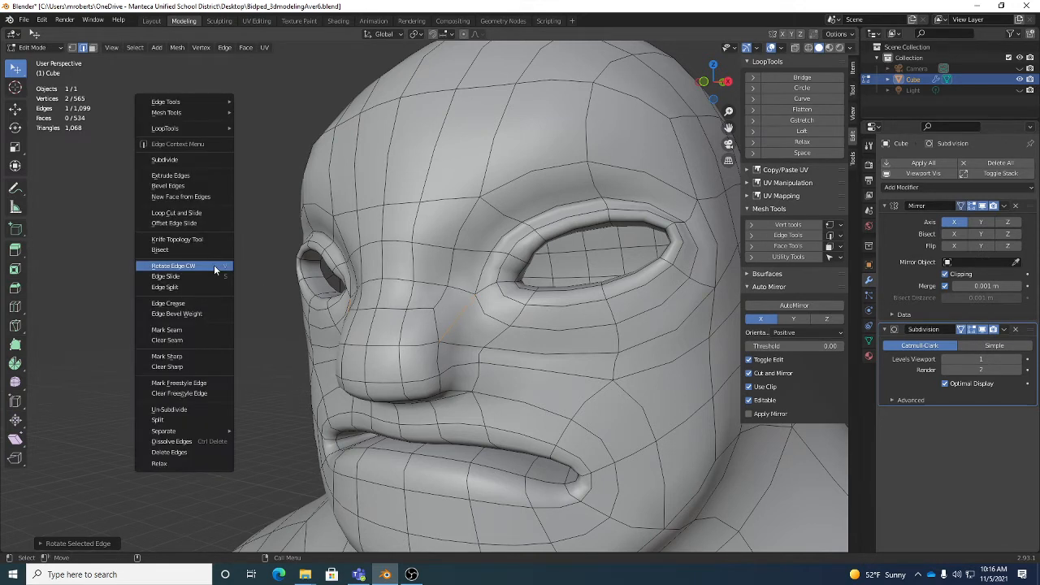
{"action": "left_click", "coordinate": [214, 264]}
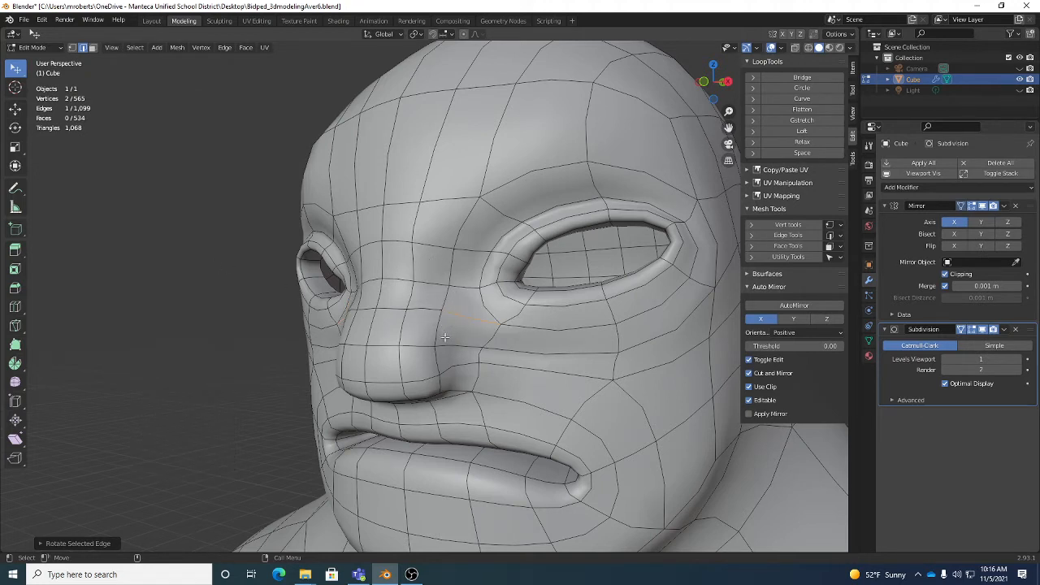
- Even out the mesh beside the nose by moving vertices along the nose's side and the adjoining cheek
{"action": "middle_click_drag", "start_coordinate": [444, 337], "coordinate": [495, 335]}
{"action": "key", "text": "1"}
{"action": "left_click_drag", "start_coordinate": [495, 328], "coordinate": [471, 332]}
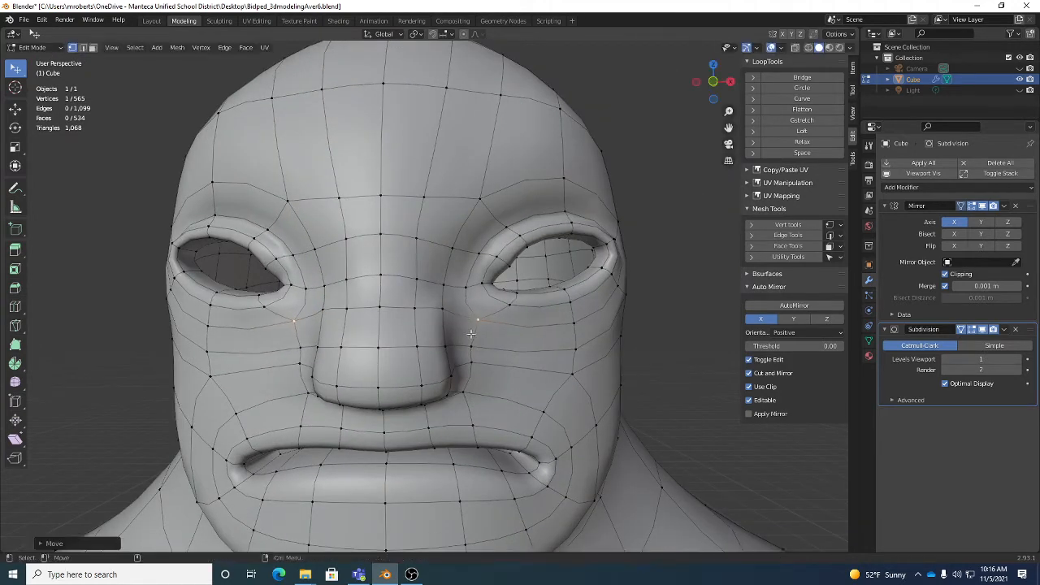
{"action": "middle_click_drag", "start_coordinate": [472, 332], "coordinate": [429, 313]}
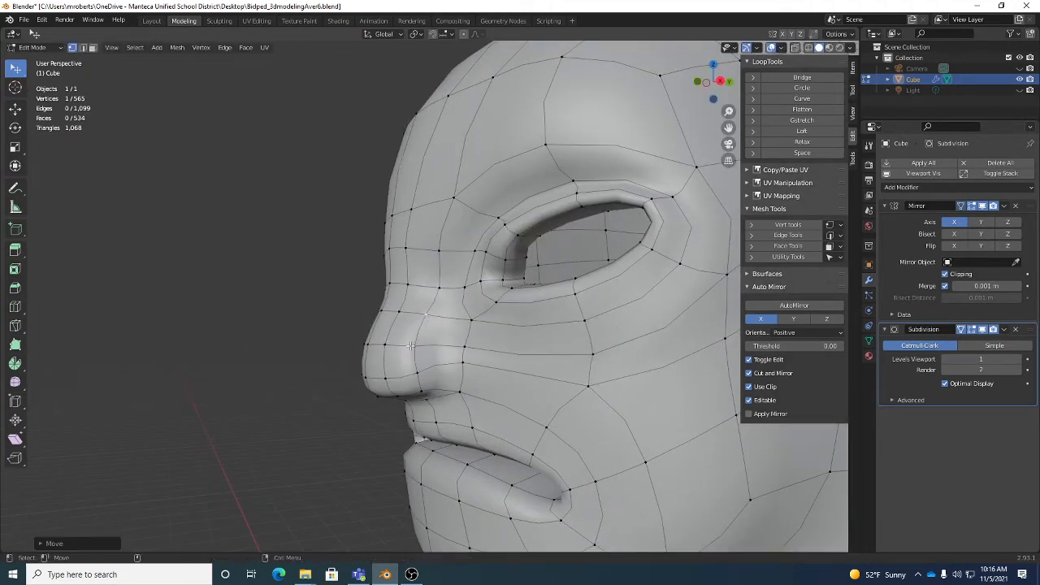
{"action": "middle_click_drag", "start_coordinate": [590, 390], "coordinate": [473, 349]}
{"action": "middle_click_drag", "start_coordinate": [440, 304], "coordinate": [469, 355]}
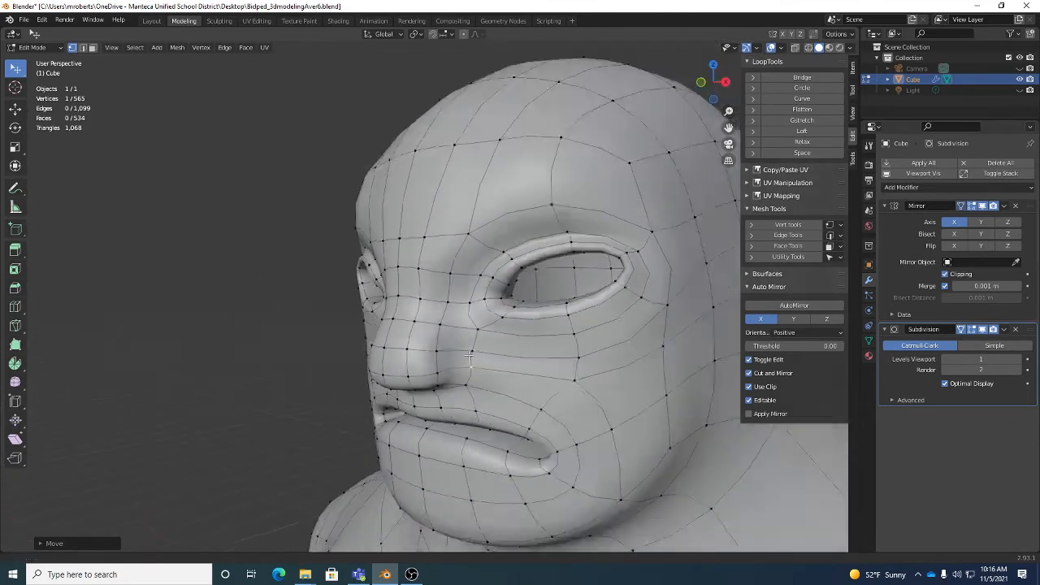
{"action": "scroll", "coordinate": [469, 356], "scroll_direction": "down", "scroll_amount": 4}
{"action": "scroll", "coordinate": [489, 362], "scroll_direction": "up", "scroll_amount": 9}
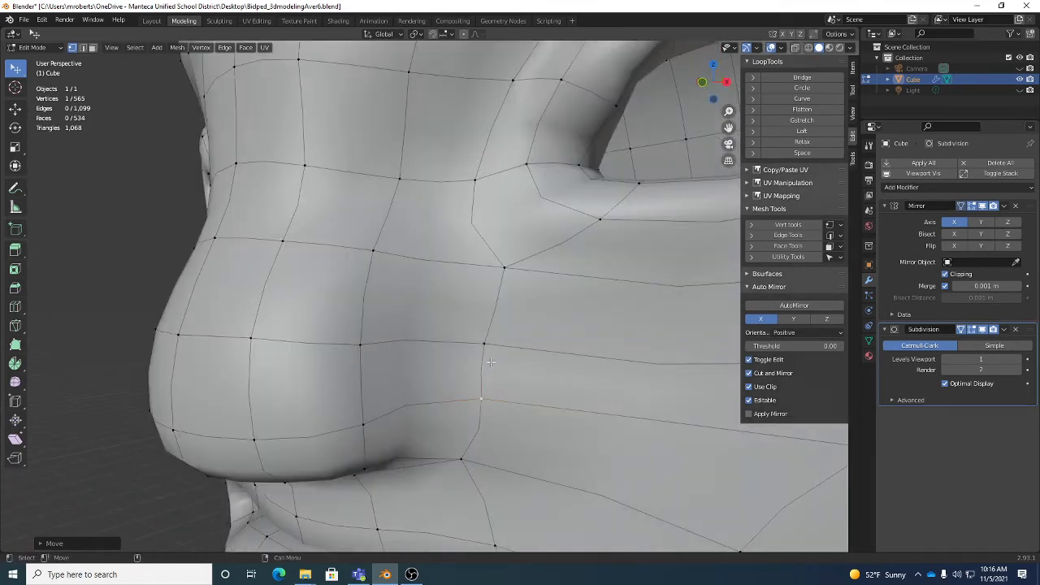
{"action": "scroll", "coordinate": [514, 369], "scroll_direction": "down", "scroll_amount": 5}
{"action": "middle_click_drag", "start_coordinate": [514, 369], "coordinate": [505, 338]}
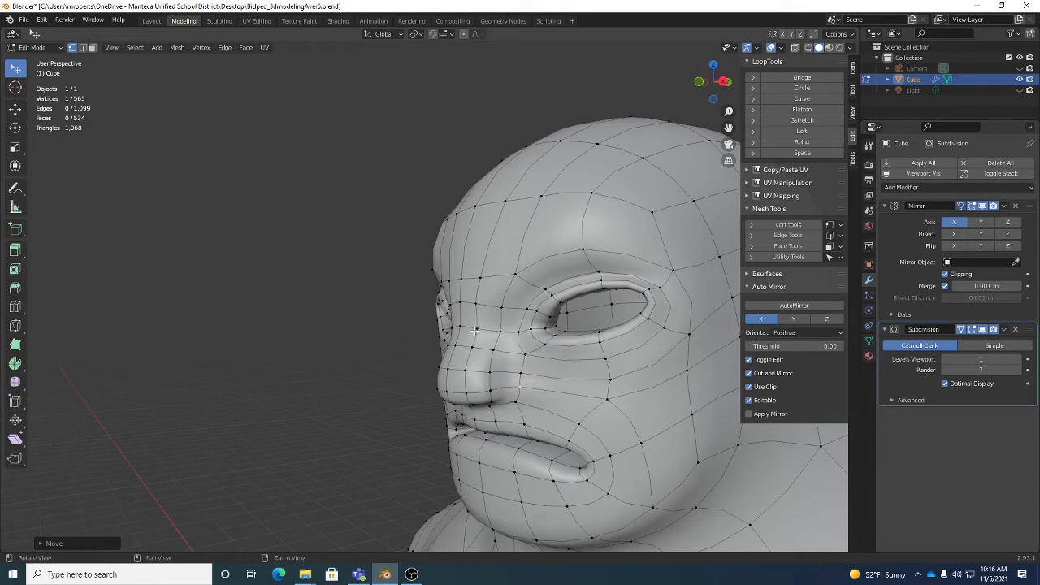
- Dissolve the three edges that meet at the jaw vertex behind the mouth corner
{"action": "middle_click_drag", "start_coordinate": [488, 324], "coordinate": [494, 330]}
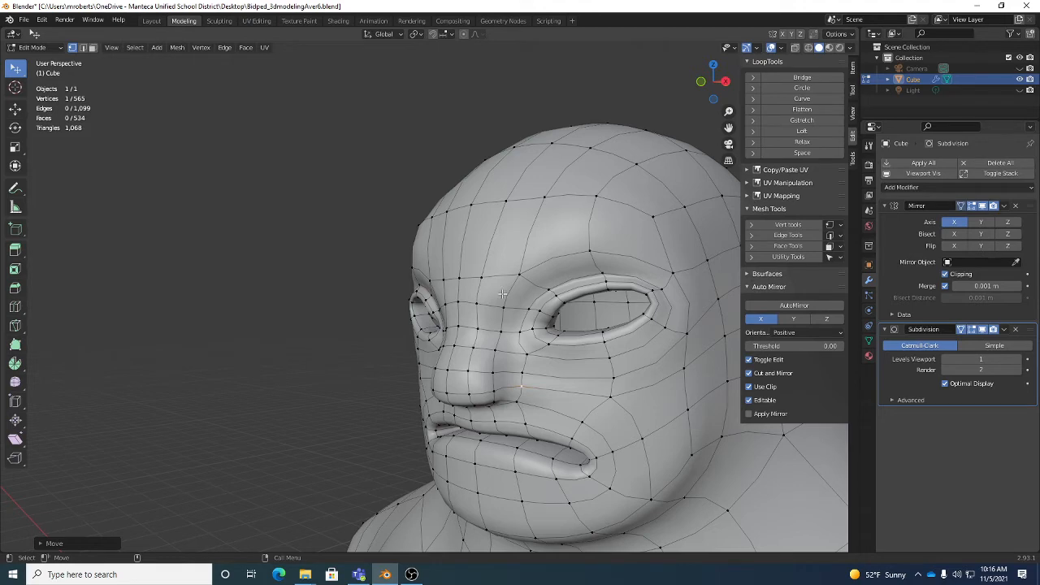
{"action": "mouse_move", "coordinate": [589, 349]}
{"action": "middle_mouse_down"}
{"action": "mouse_move", "coordinate": [603, 345]}
{"action": "mouse_move", "coordinate": [586, 342]}
{"action": "middle_mouse_up"}
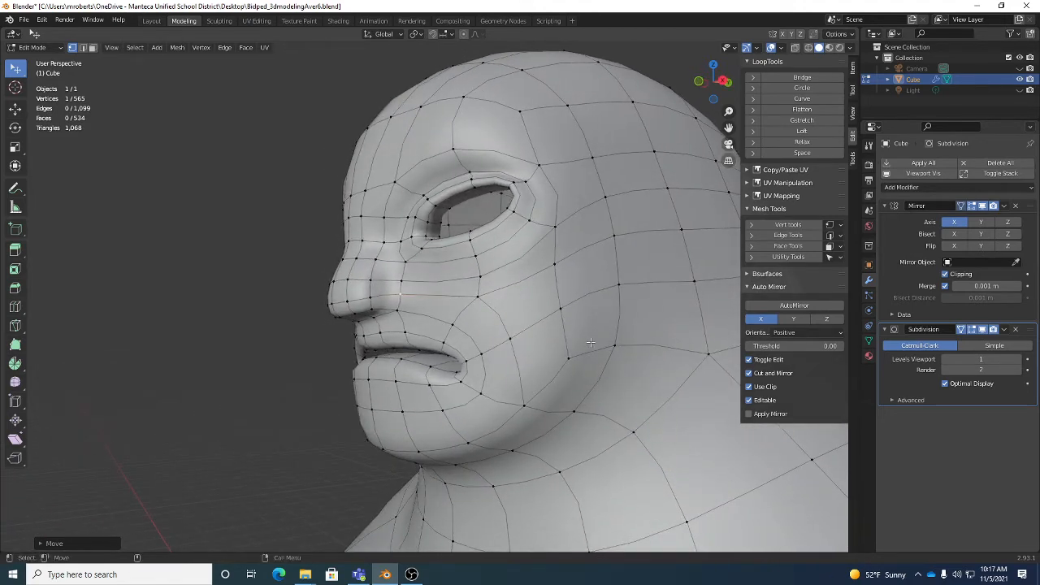
{"action": "key", "text": "2"}
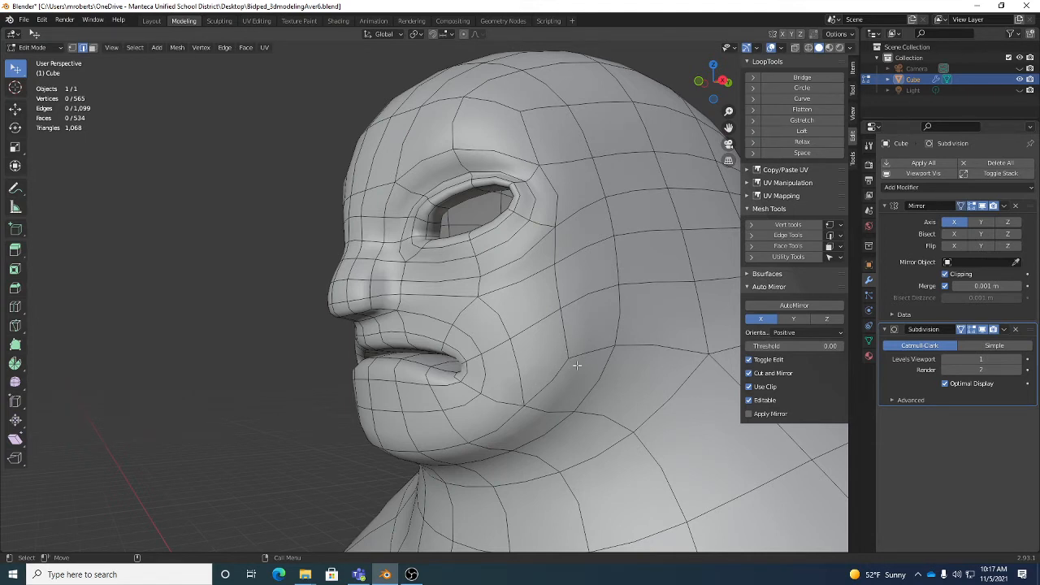
{"action": "left_click", "coordinate": [564, 342]}
{"action": "left_click", "coordinate": [580, 352], "text": "shift"}
{"action": "left_click", "coordinate": [558, 373], "text": "shift"}
{"action": "key", "text": "x"}
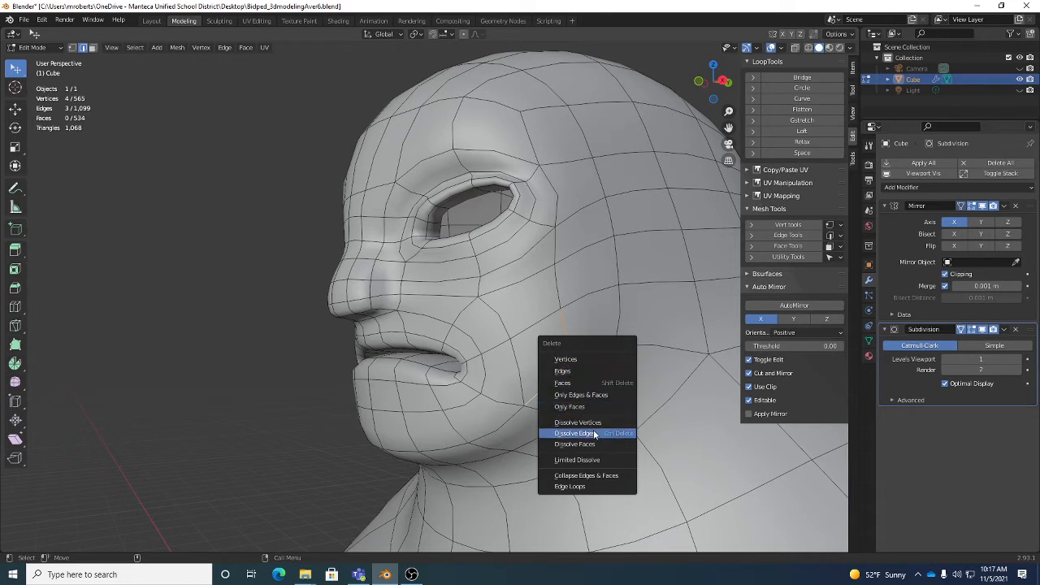
{"action": "left_click", "coordinate": [593, 437]}
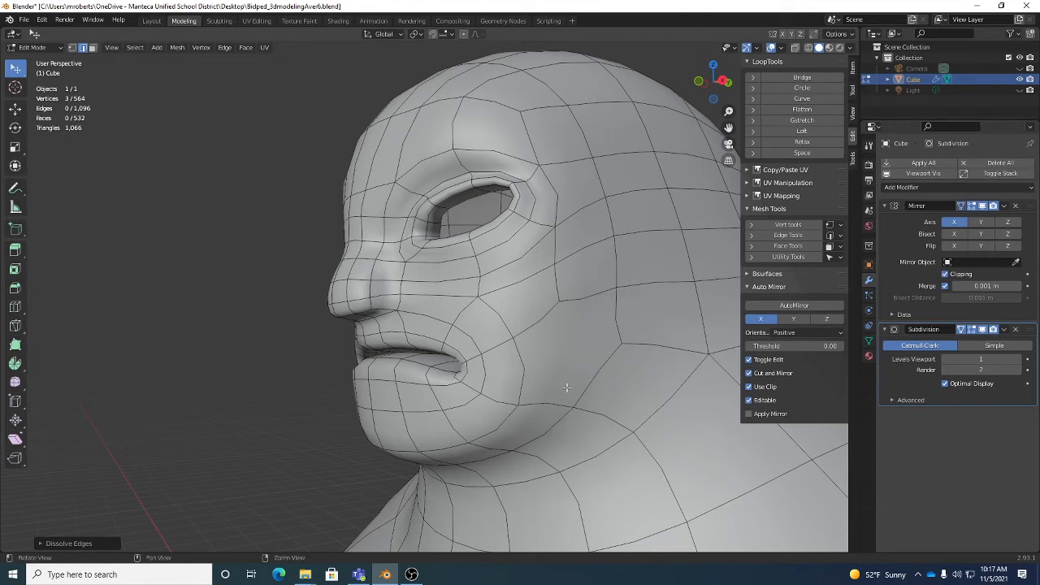
- Add a loop cut running outward from the mouth corner across the rings around the lips
{"action": "left_click", "coordinate": [16, 308]}
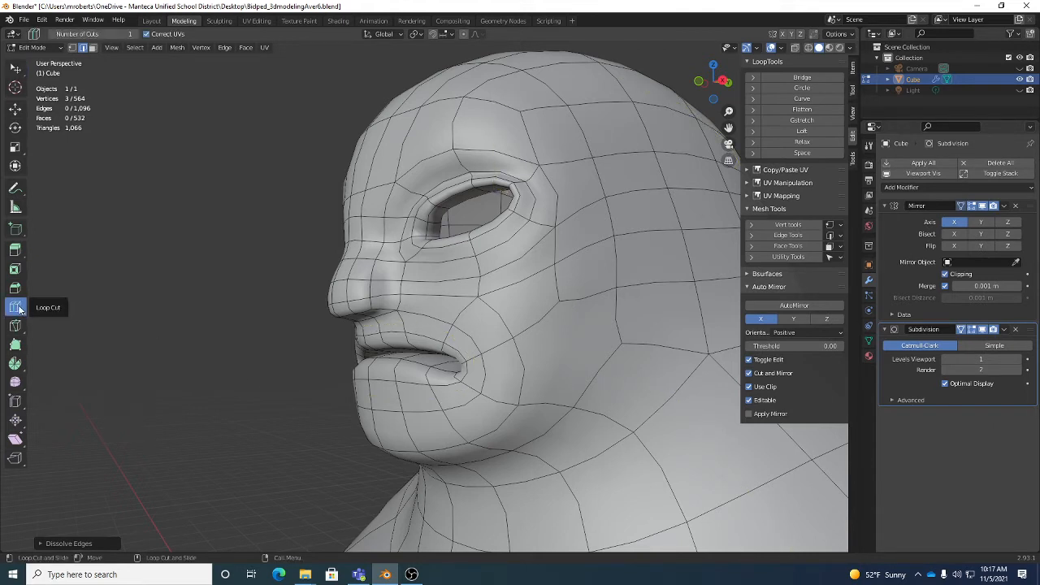
{"action": "left_click", "coordinate": [516, 370]}
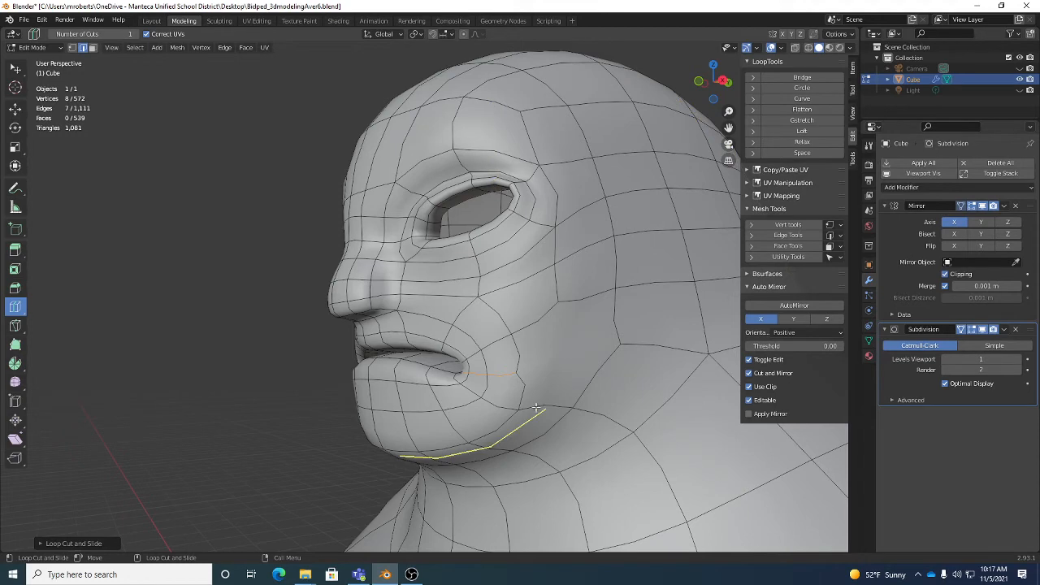
{"action": "key", "text": "w"}
{"action": "mouse_move", "coordinate": [479, 392]}
{"action": "middle_mouse_down"}
{"action": "mouse_move", "coordinate": [551, 380]}
{"action": "mouse_move", "coordinate": [472, 381]}
{"action": "middle_mouse_up"}
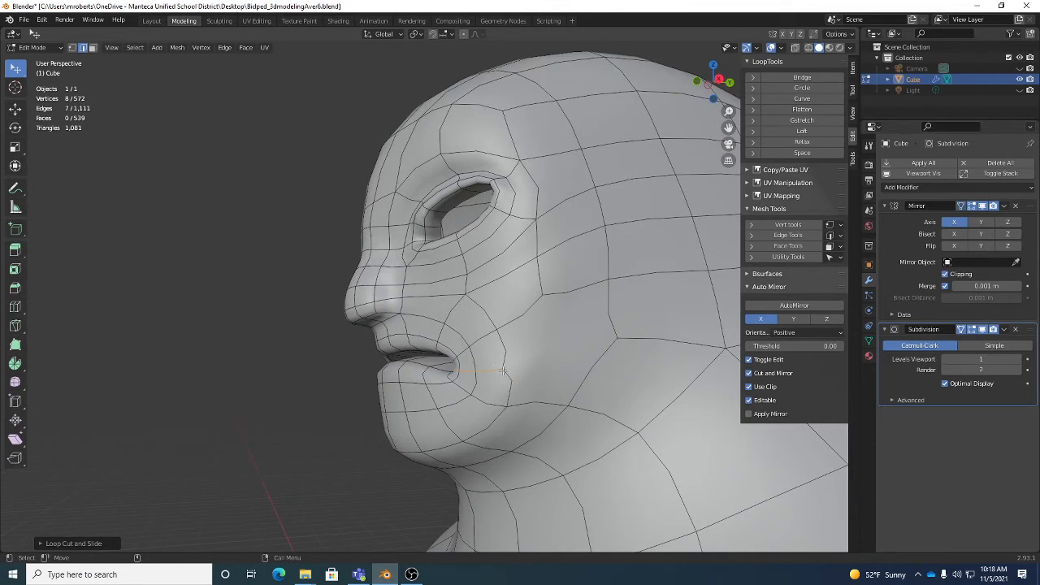
- Connect the outer end vertex of the mouth-corner cut to the vertex at the back of the jaw with Connect Vertex Pairs
{"action": "key", "text": "1"}
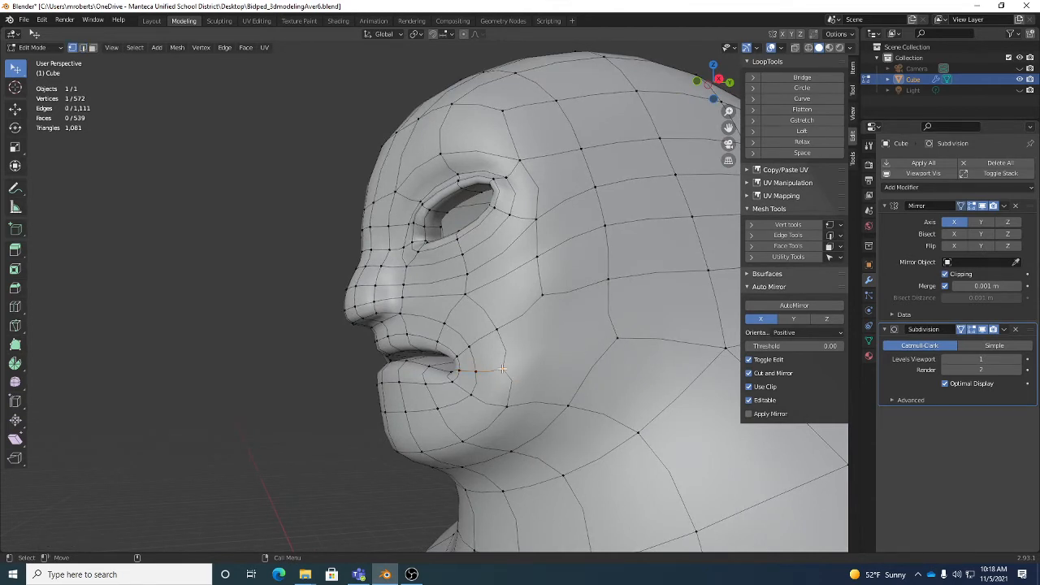
{"action": "left_click", "coordinate": [617, 338], "text": "shift"}
{"action": "right_click", "coordinate": [284, 219]}
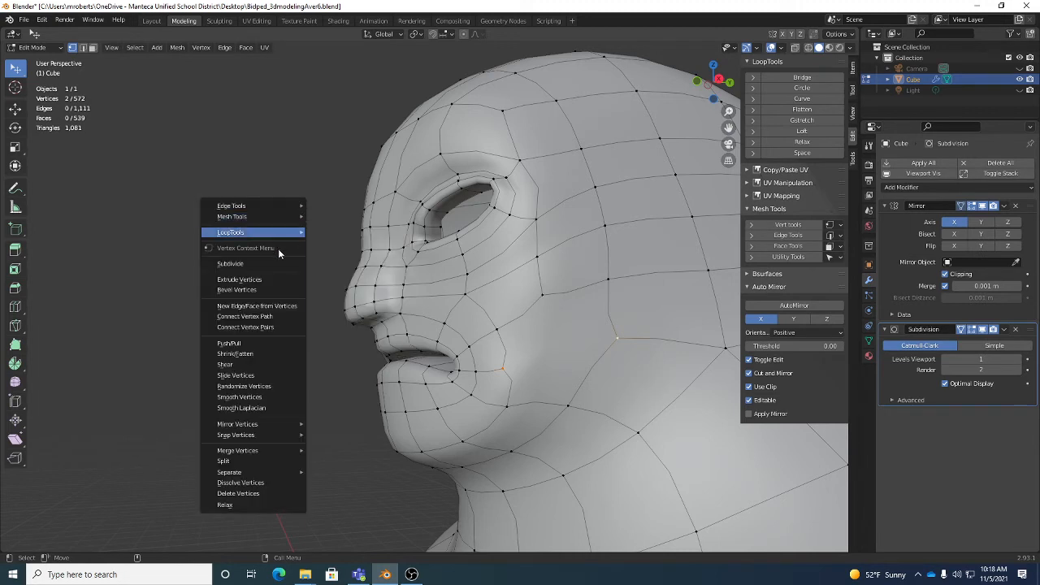
{"action": "mouse_move", "coordinate": [278, 249]}
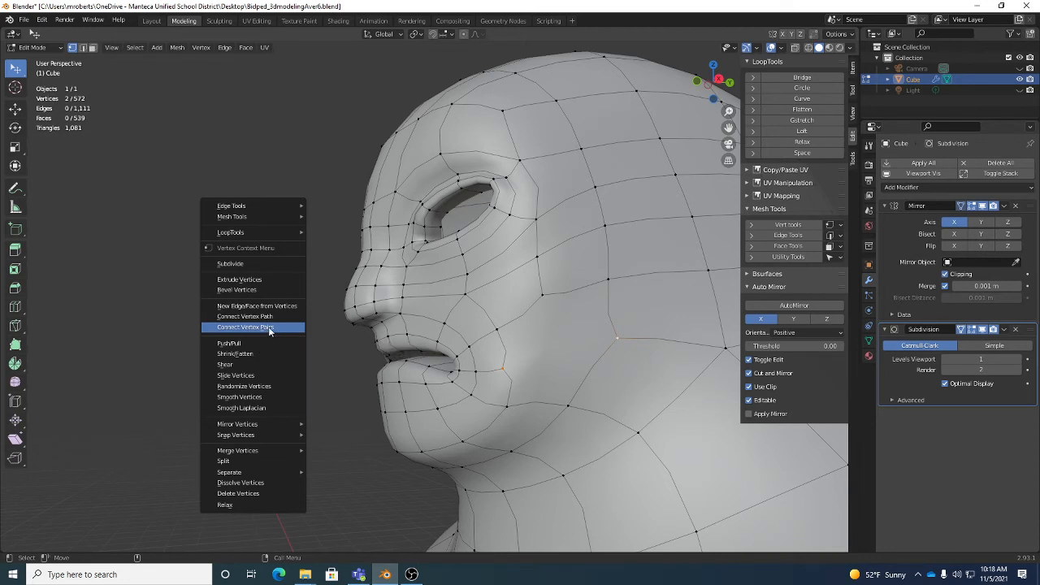
{"action": "left_click", "coordinate": [269, 328]}
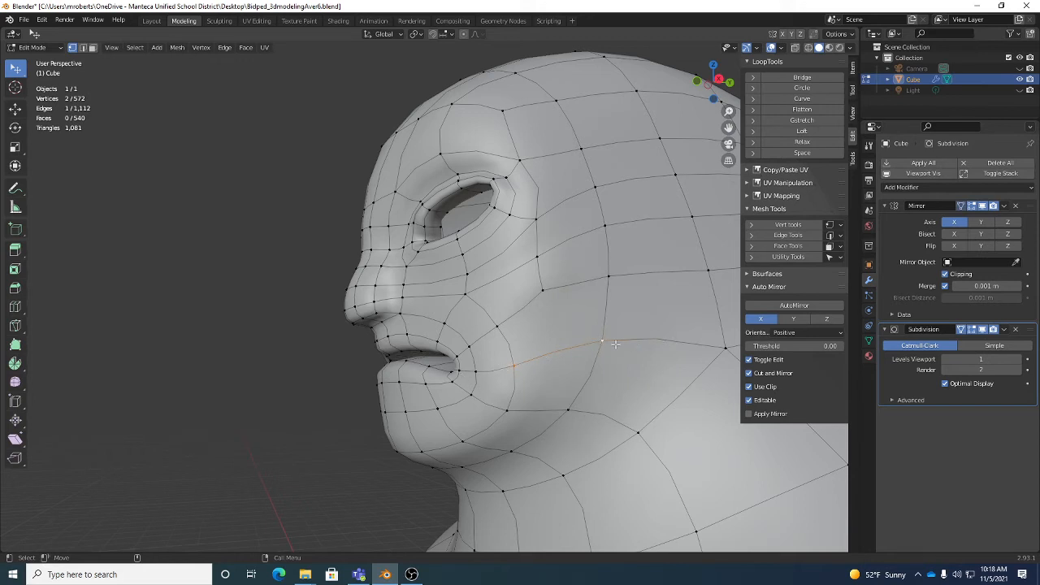
{"action": "left_click", "coordinate": [286, 372]}
- Add a loop cut from the new cheek edge down along the jawline to beneath the chin
{"action": "middle_click_drag", "start_coordinate": [544, 396], "coordinate": [553, 311]}
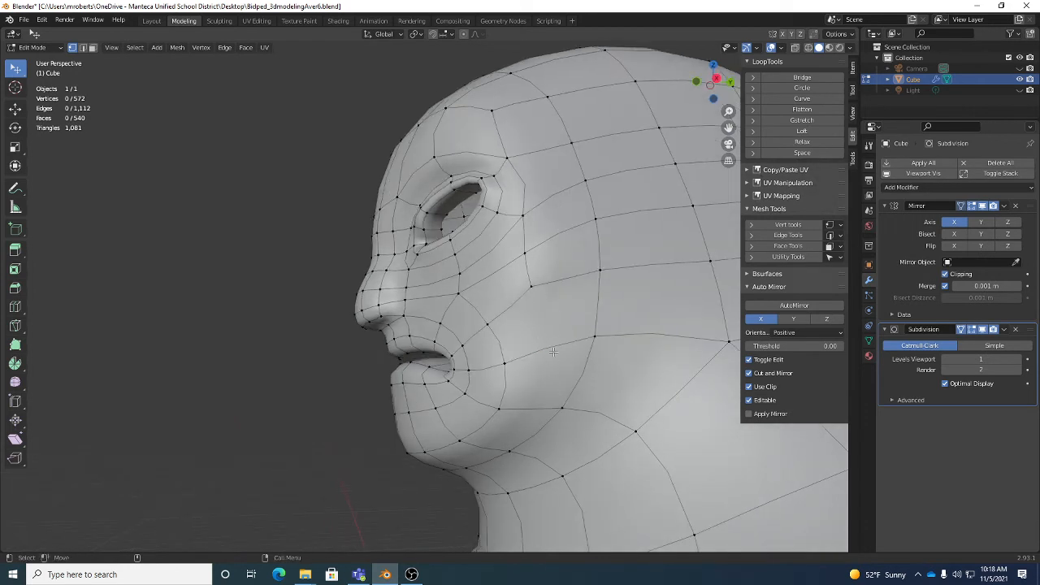
{"action": "left_click", "coordinate": [15, 306]}
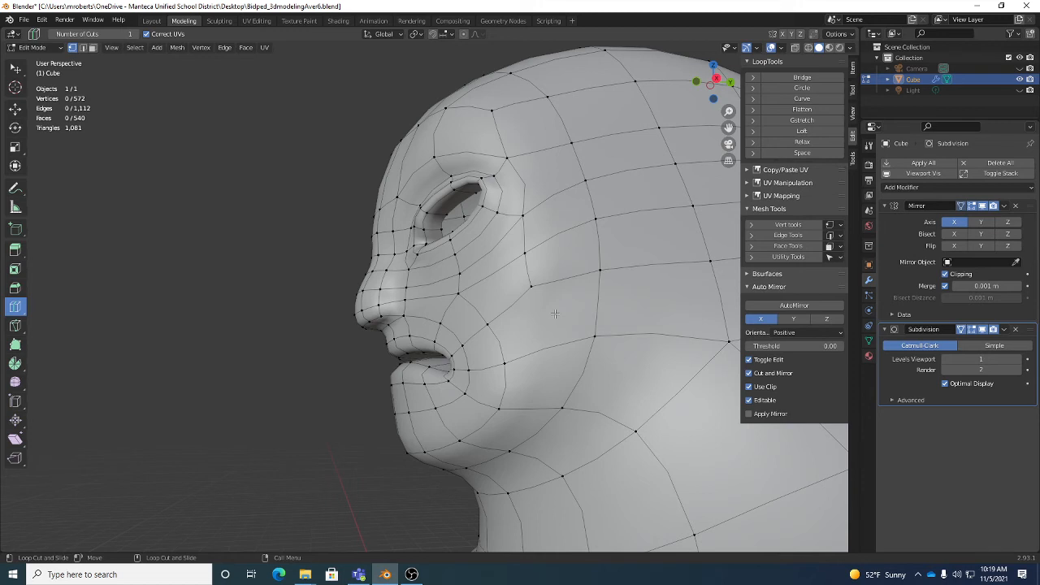
{"action": "left_click_drag", "start_coordinate": [548, 351], "coordinate": [554, 348]}
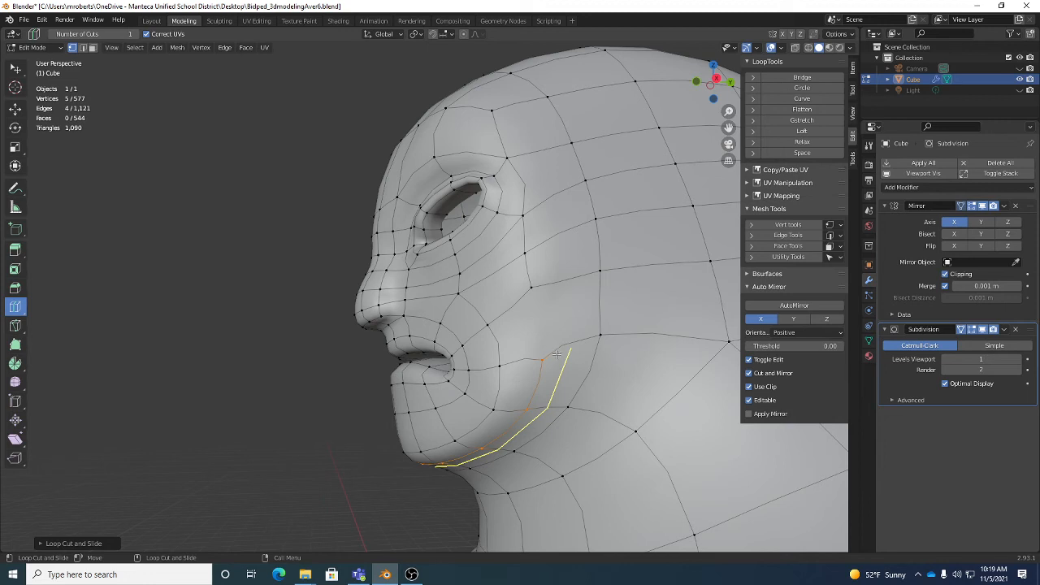
{"action": "key", "text": "w"}
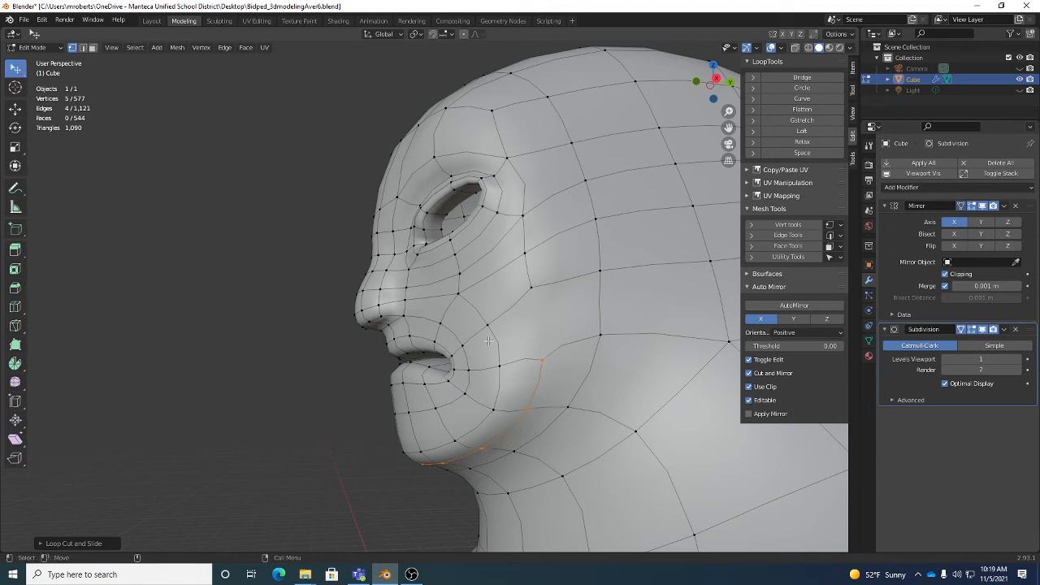
- Connect the upper end vertex of the jawline loop to the cheek vertex above it with Connect Vertex Pairs
{"action": "left_click", "coordinate": [542, 358]}
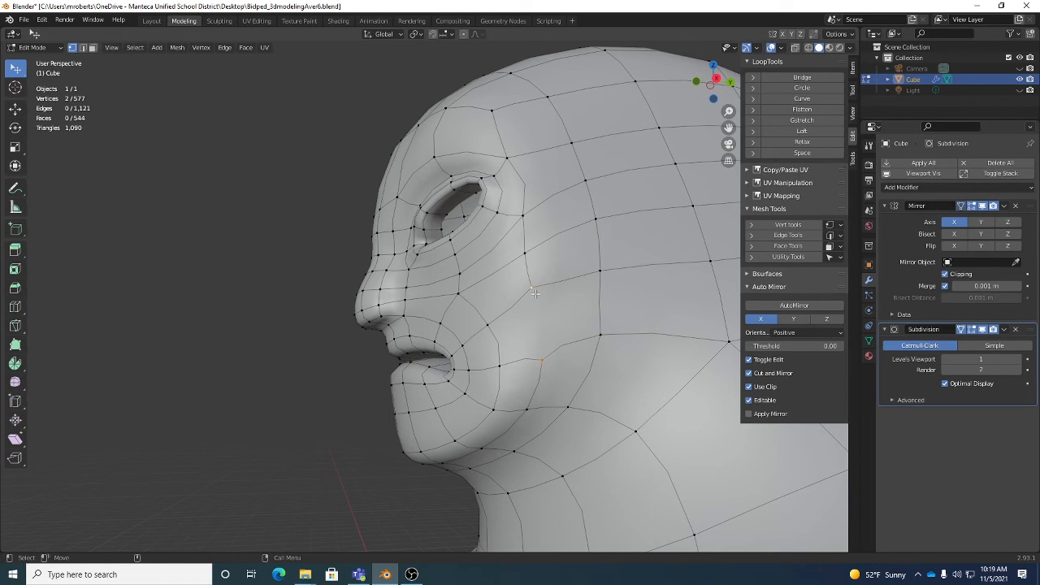
{"action": "right_click", "coordinate": [637, 266]}
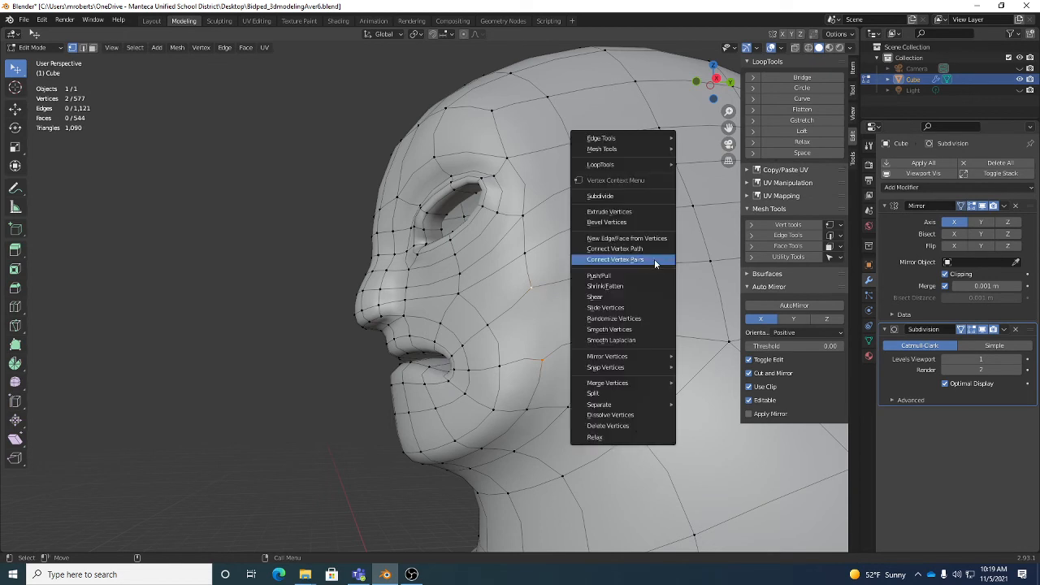
{"action": "left_click", "coordinate": [654, 260]}
{"action": "left_click", "coordinate": [275, 333]}
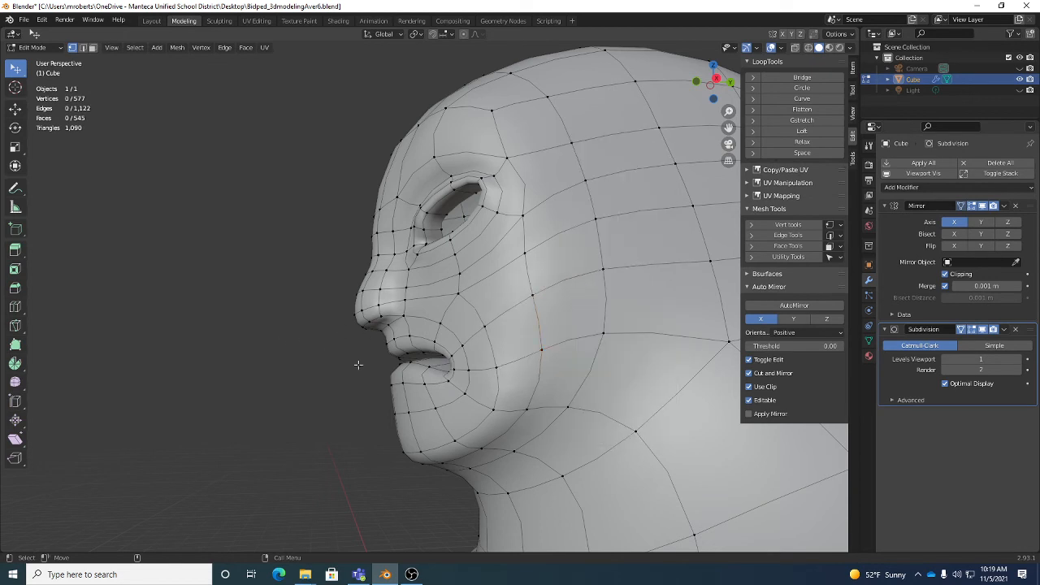
{"action": "middle_click_drag", "start_coordinate": [501, 429], "coordinate": [535, 373]}
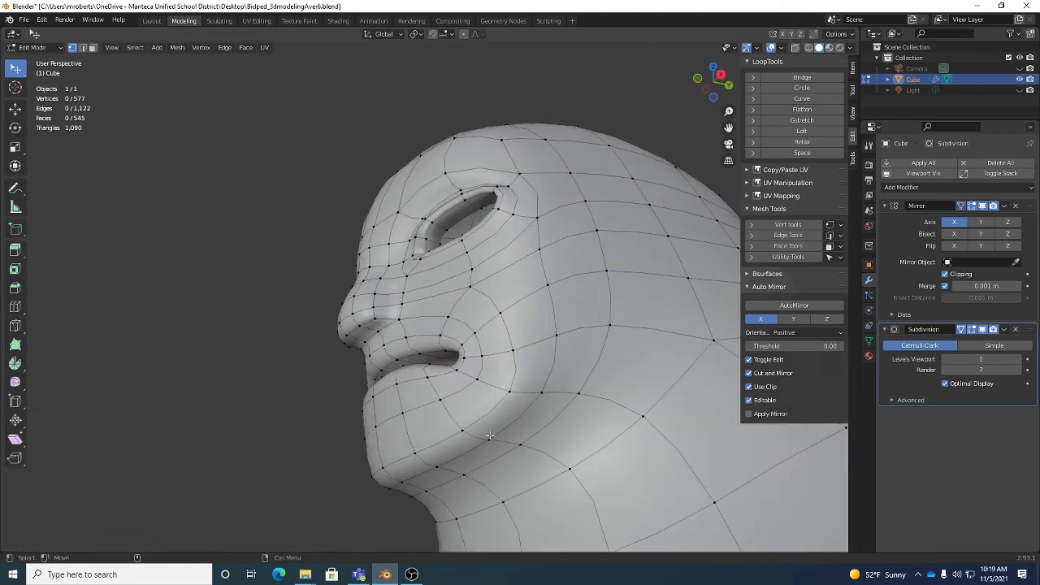
{"action": "middle_click_drag", "start_coordinate": [524, 409], "coordinate": [593, 272]}
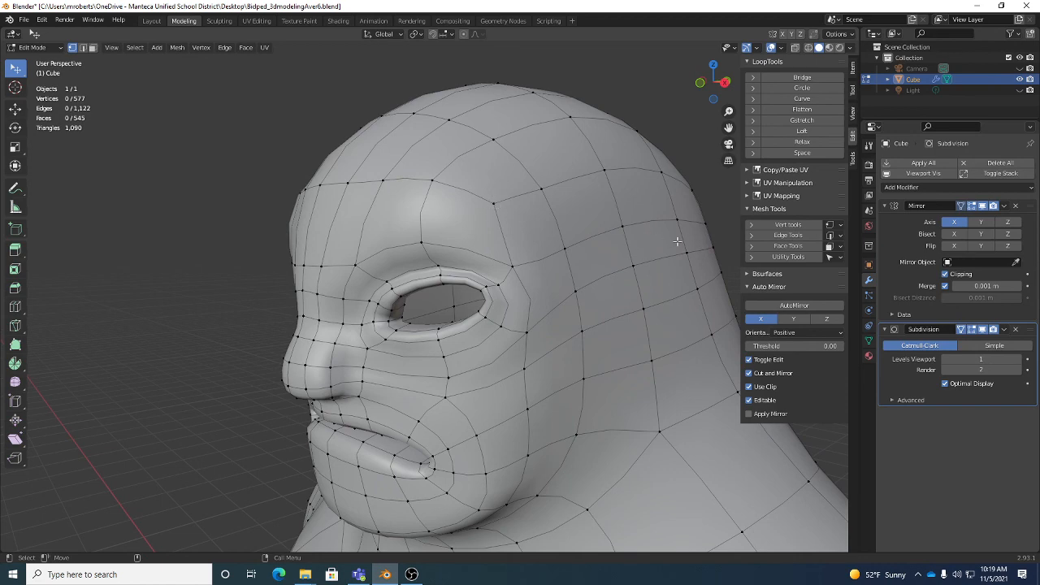
{"action": "middle_click_drag", "start_coordinate": [460, 359], "coordinate": [523, 301]}
{"action": "middle_click_drag", "start_coordinate": [581, 405], "coordinate": [557, 383]}
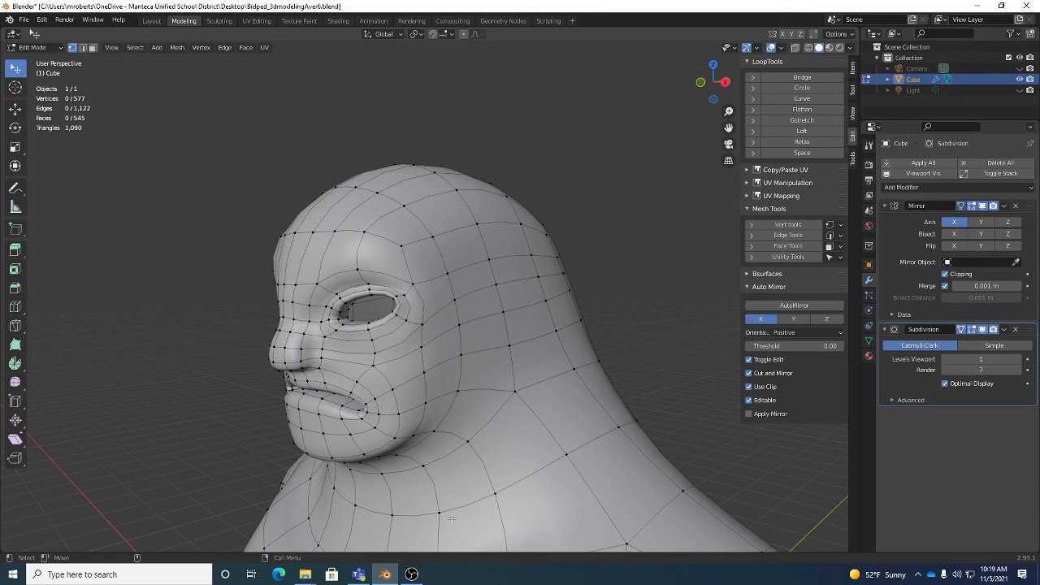
{"action": "left_click", "coordinate": [412, 575]}
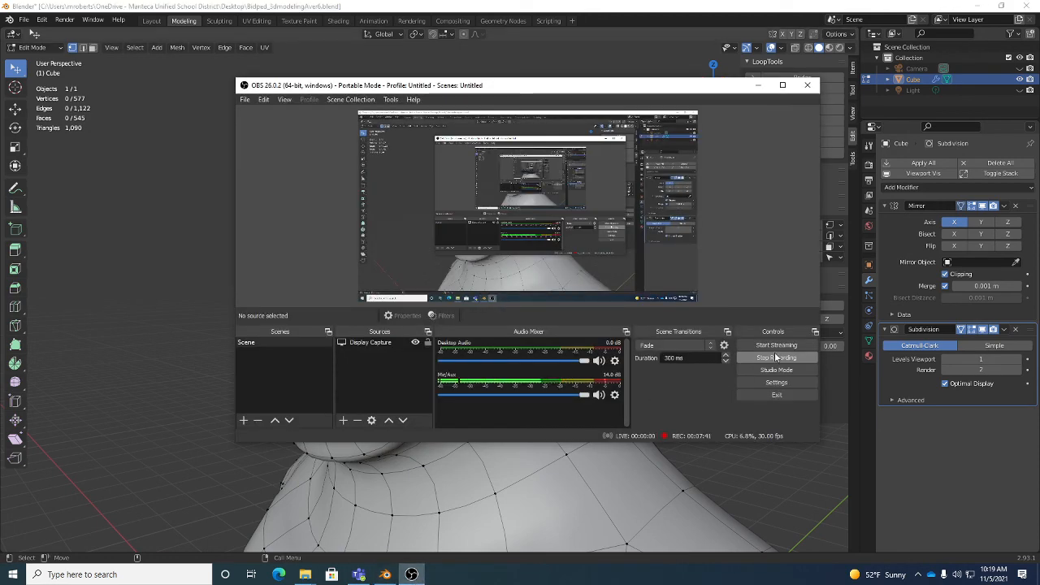